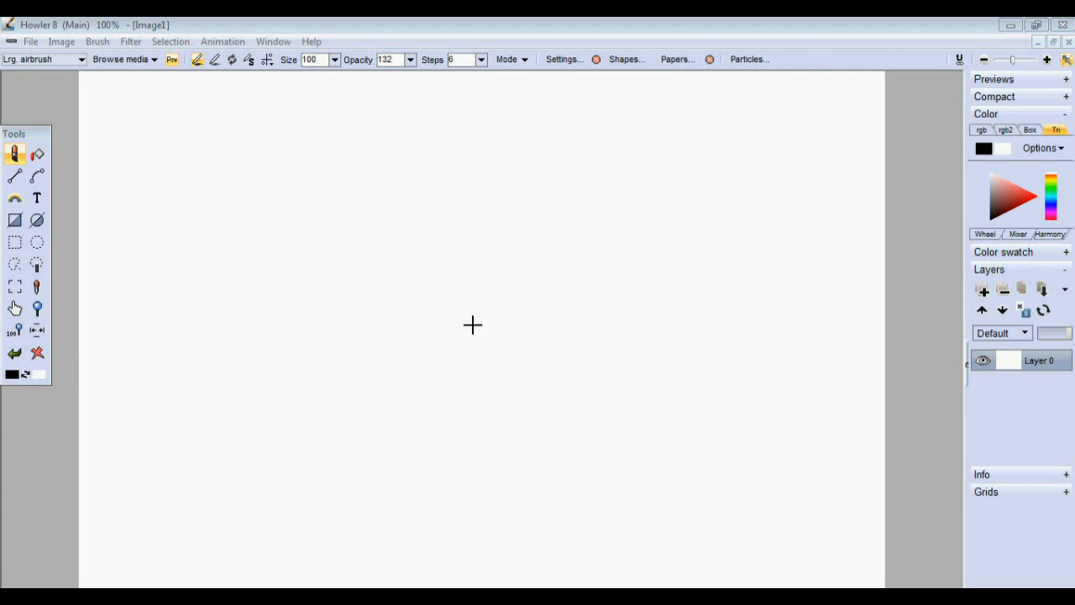
Step: Paint four black zigzag strokes across the blank canvas with the large airbrush
mouse_move(221, 245)
left_mouse_down()
mouse_move(295, 286)
mouse_move(430, 241)
mouse_move(473, 327)
mouse_move(503, 342)
mouse_move(531, 324)
left_mouse_up()
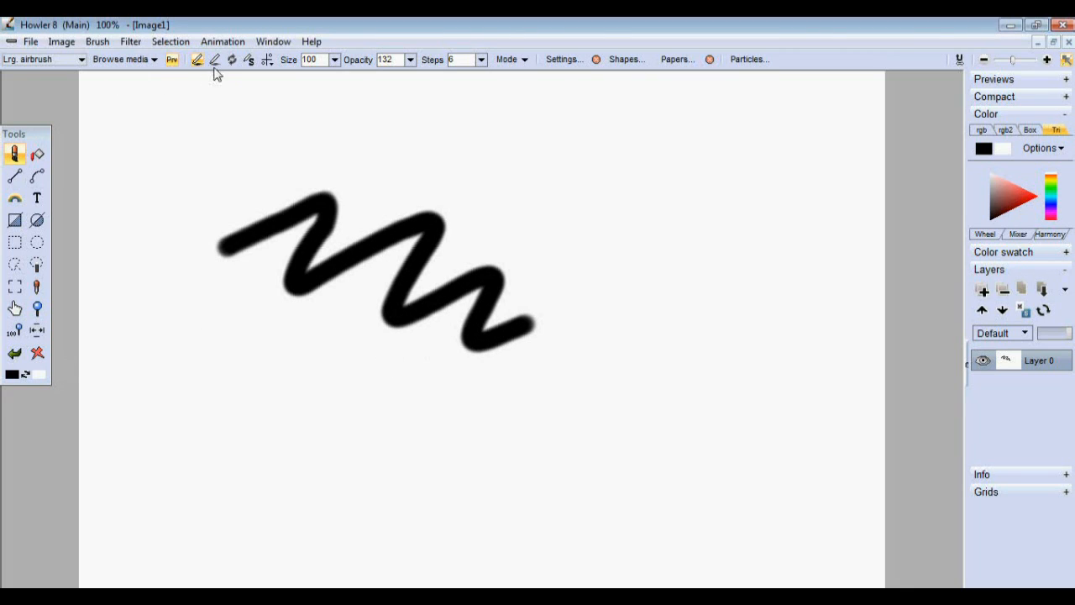
mouse_move(165, 152)
left_mouse_down()
mouse_move(228, 140)
mouse_move(464, 146)
left_mouse_up()
left_click_drag(536, 252, 715, 334)
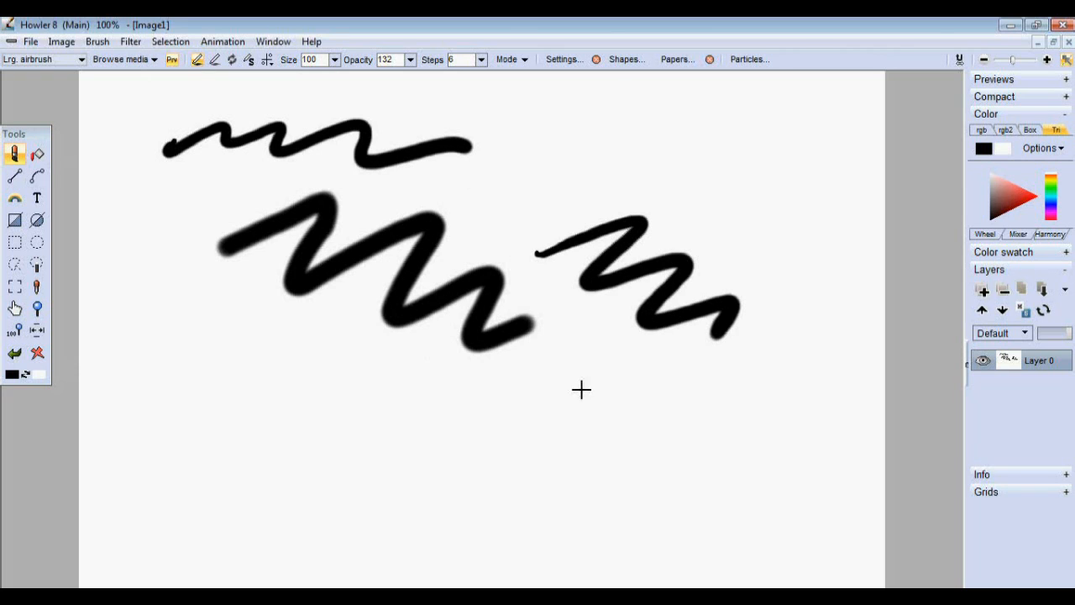
mouse_move(301, 387)
left_mouse_down()
mouse_move(547, 411)
mouse_move(677, 438)
left_mouse_up()
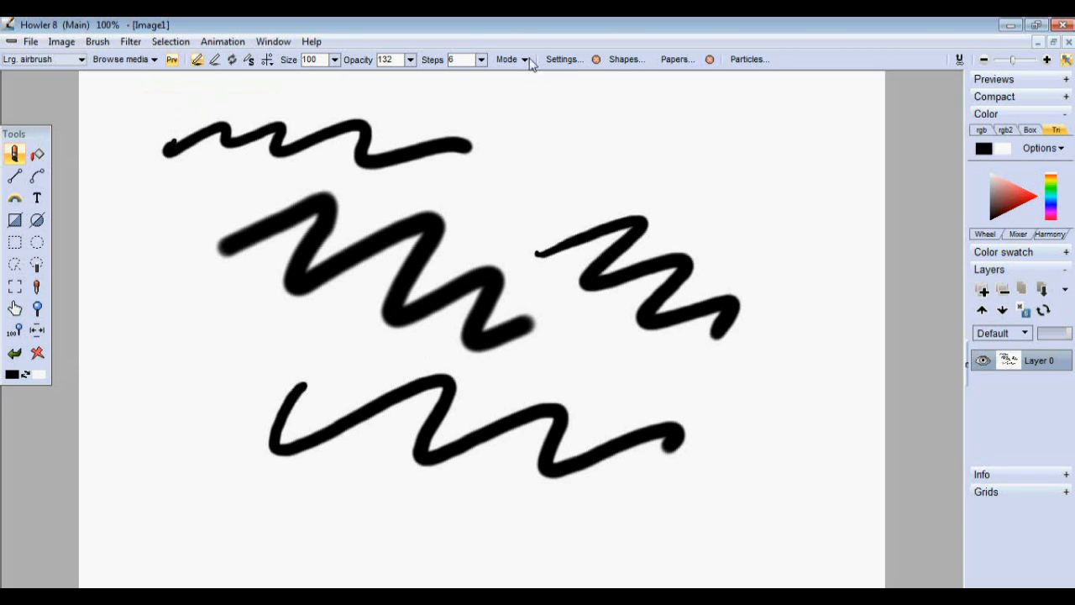
Step: Open the brush settings, position the palette over the canvas's right edge, and clear the canvas
left_click(561, 60)
left_click_drag(591, 86, 813, 84)
mouse_move(522, 164)
left_mouse_down()
mouse_move(653, 120)
mouse_move(704, 138)
left_mouse_up()
left_click(38, 353)
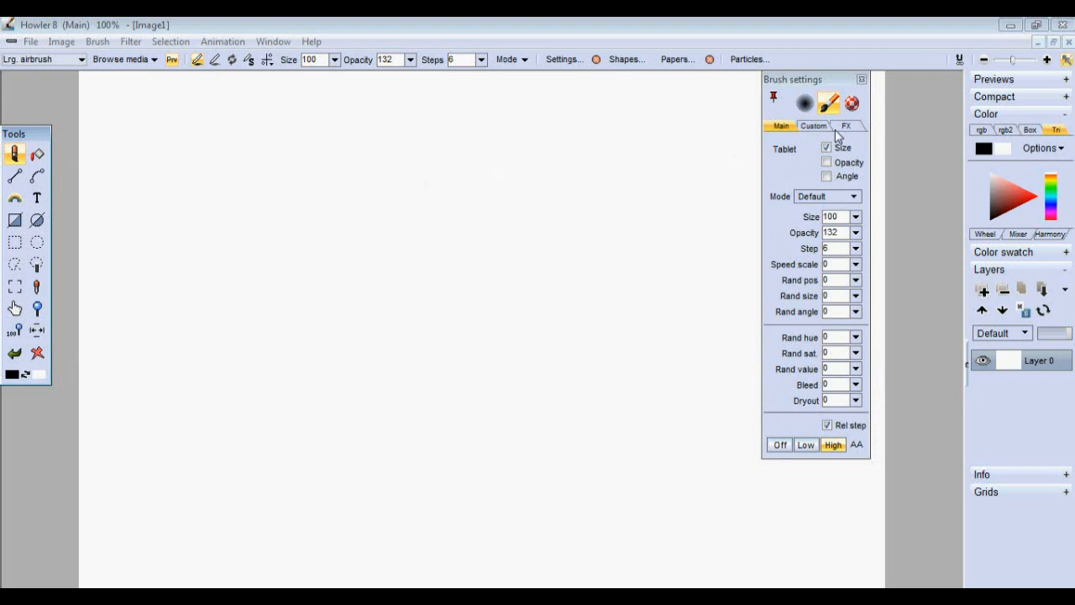
Step: Enable the Gel brush effect and paint black zigzag strokes with the regular brush and the soft round tip
left_click(845, 127)
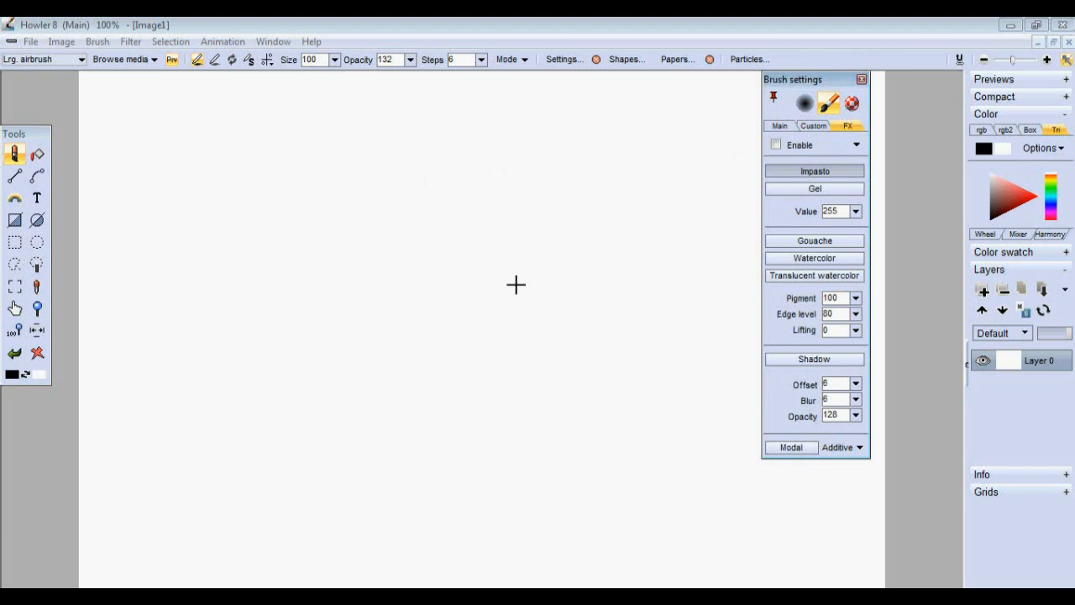
left_click(792, 191)
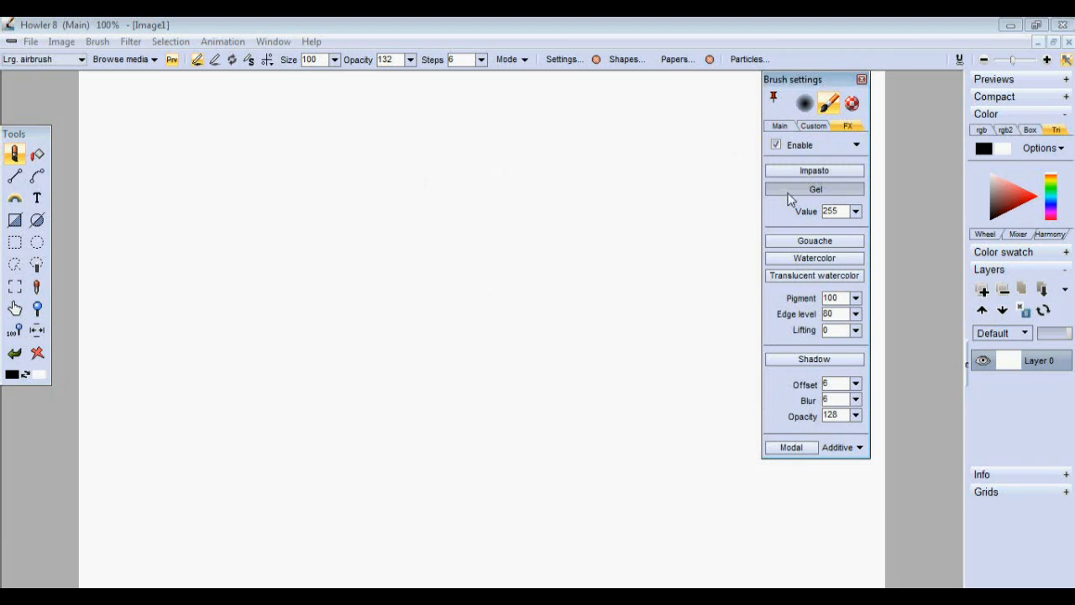
mouse_move(418, 204)
left_mouse_down()
mouse_move(446, 300)
mouse_move(564, 381)
left_mouse_up()
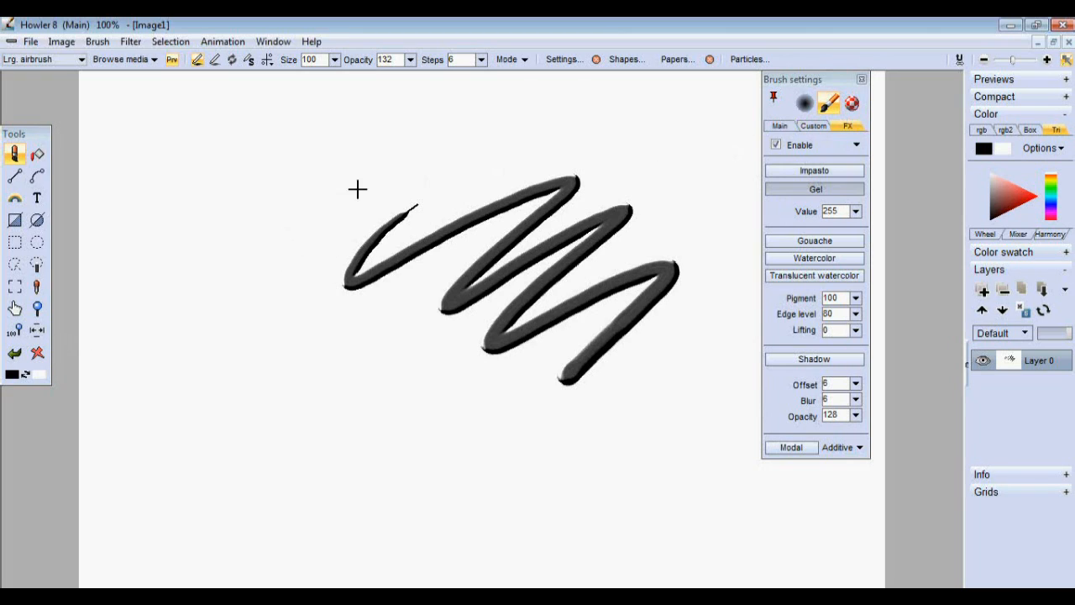
mouse_move(345, 158)
left_mouse_down()
mouse_move(306, 322)
mouse_move(390, 346)
mouse_move(425, 403)
mouse_move(601, 412)
mouse_move(680, 374)
left_mouse_up()
left_click(805, 104)
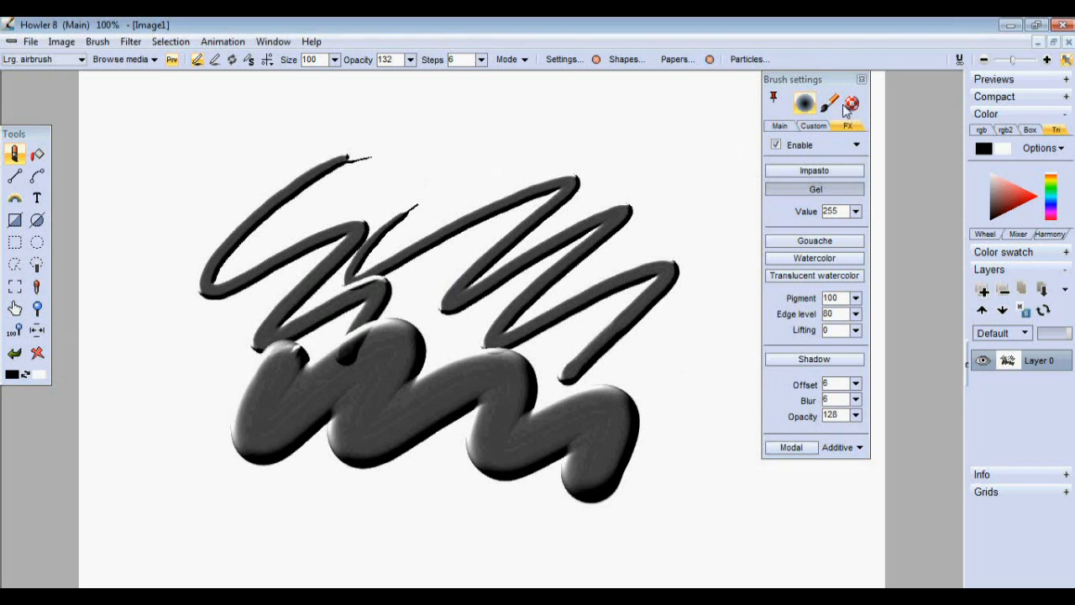
Step: Generate a custom matte brush with radius 84, cell size 13 and cell density 63, and paint a gel stroke with it
left_click(811, 126)
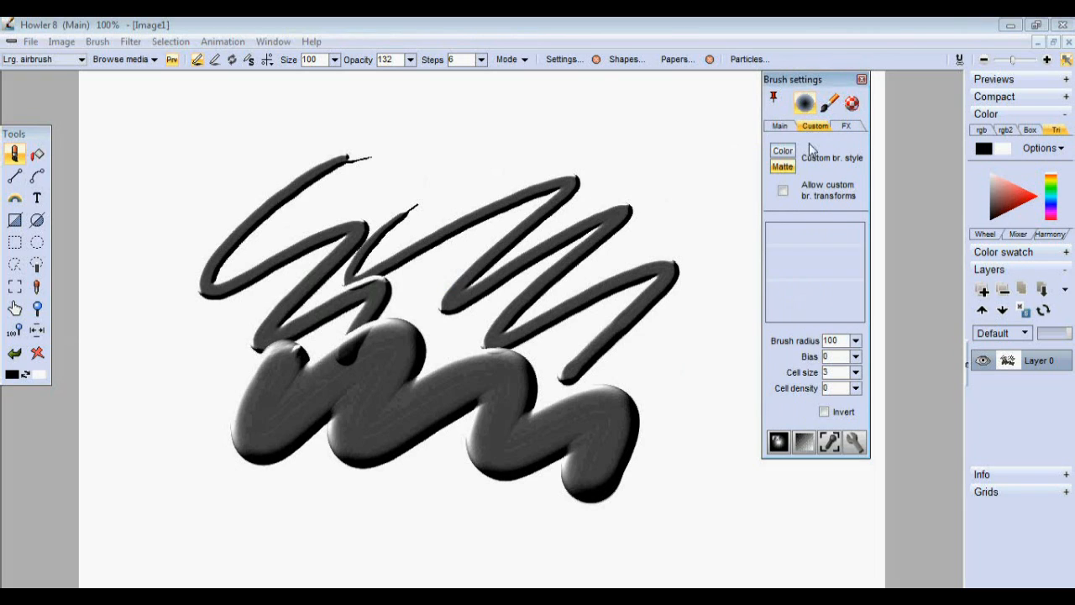
left_click_drag(816, 244, 824, 256)
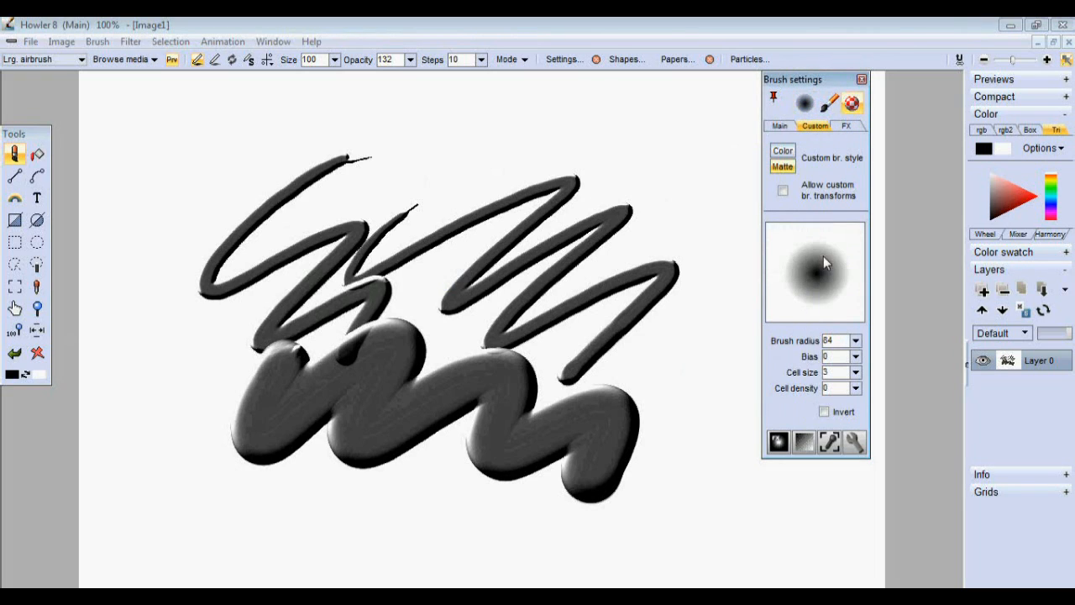
left_click(855, 388)
left_click(804, 392)
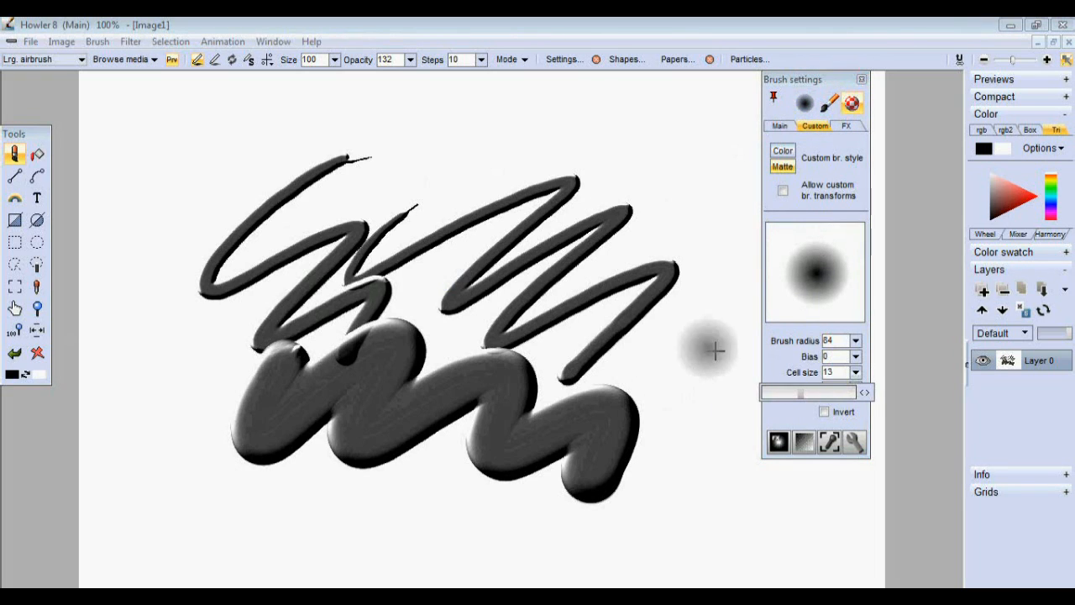
left_click(785, 374)
left_click(855, 389)
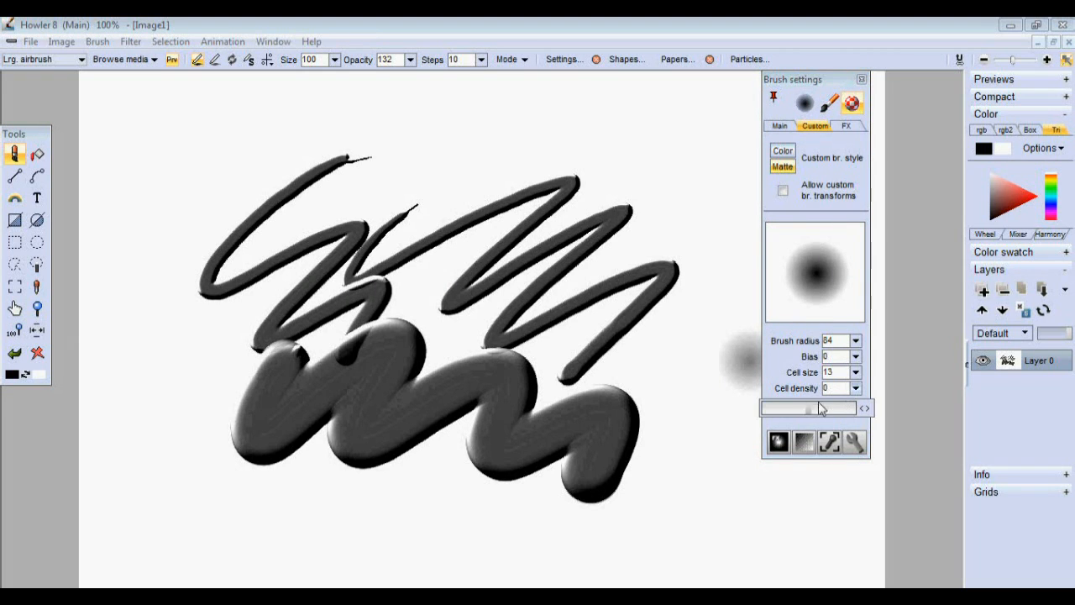
left_click(821, 409)
mouse_move(751, 372)
left_mouse_down()
mouse_move(619, 336)
mouse_move(521, 228)
mouse_move(555, 163)
left_mouse_up()
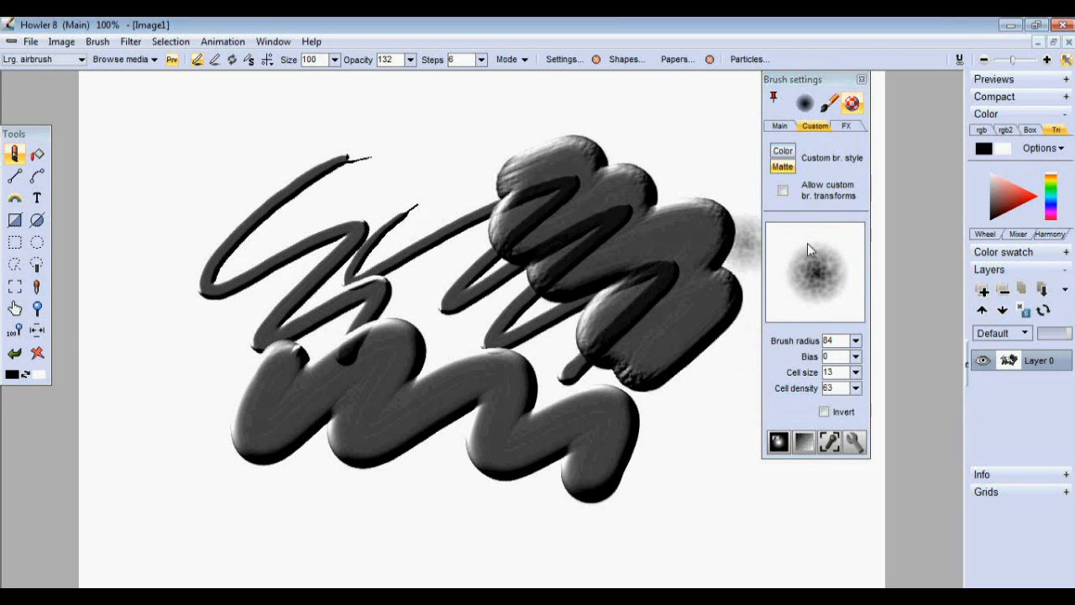
Step: Clear the canvas and paint a thick black gel zigzag plus a single dab with the textured custom brush
left_click(848, 128)
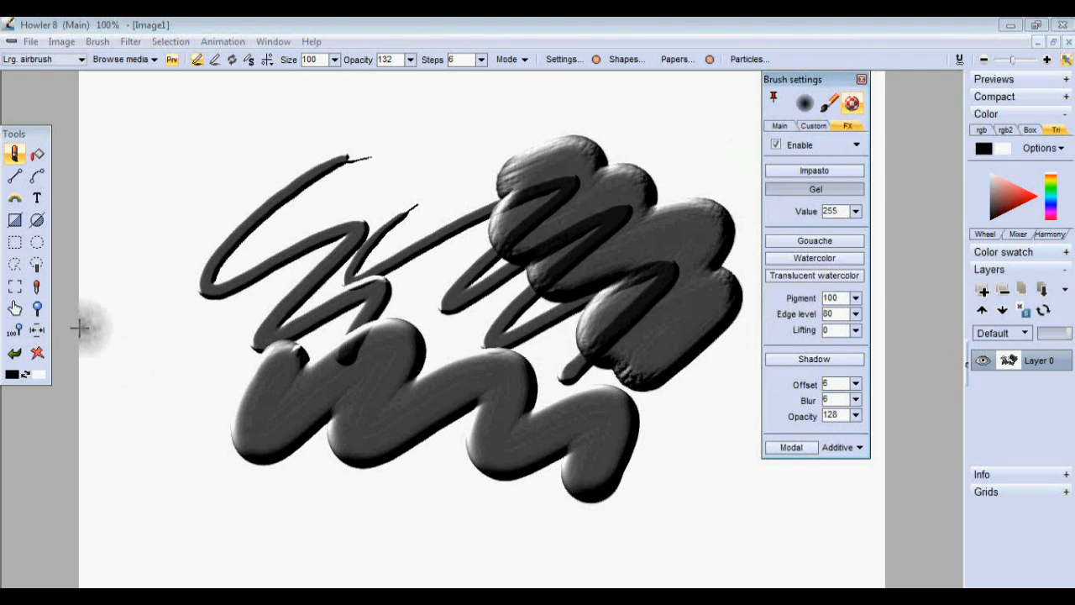
left_click(37, 353)
mouse_move(432, 209)
left_mouse_down()
mouse_move(529, 233)
mouse_move(428, 378)
left_mouse_up()
left_click_drag(649, 257, 566, 380)
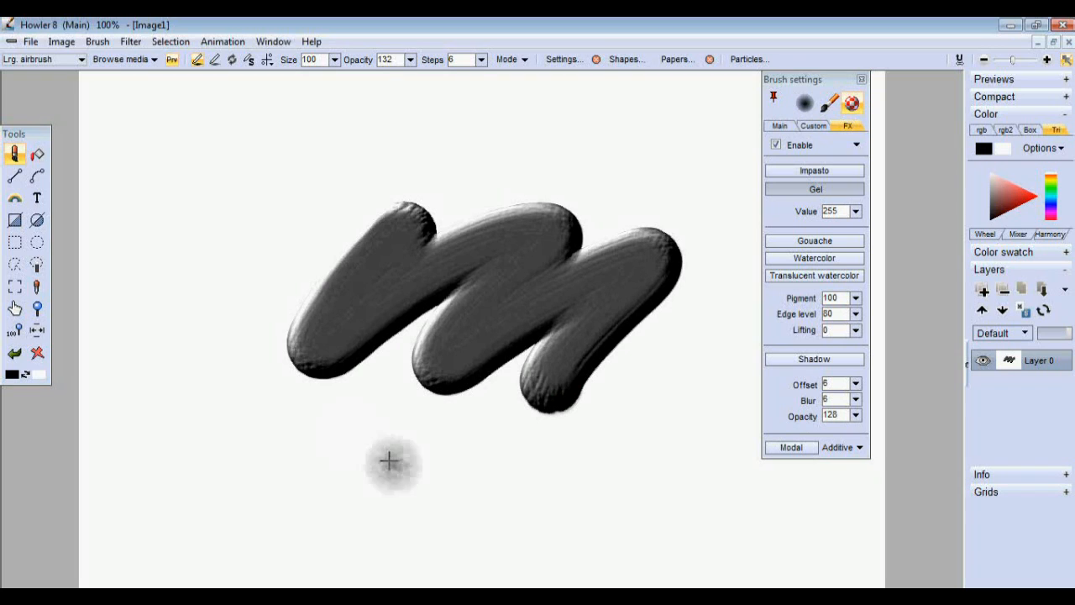
left_click(350, 227)
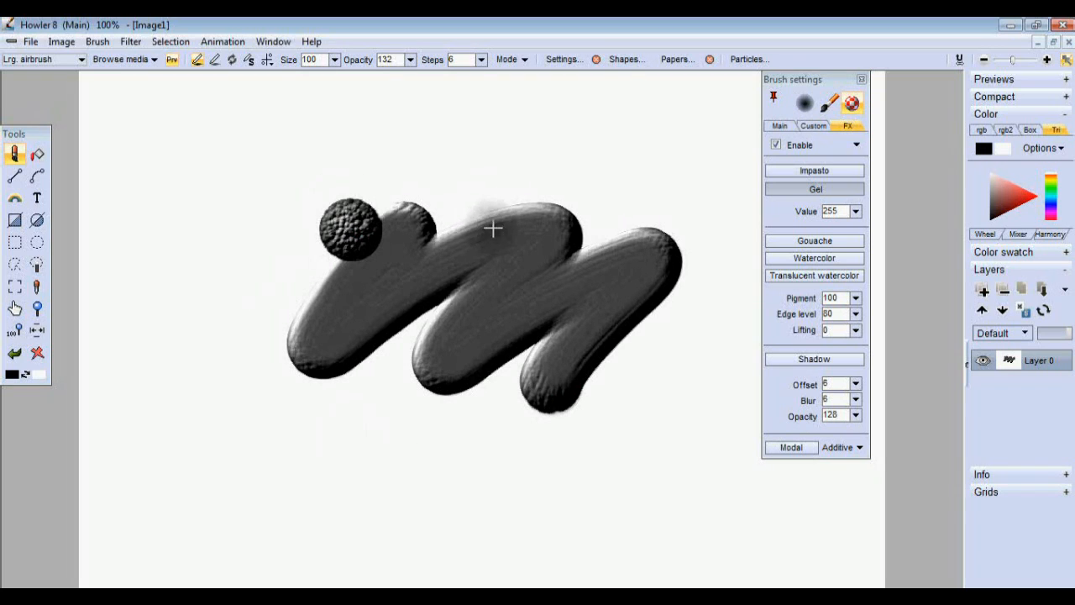
left_click(819, 186)
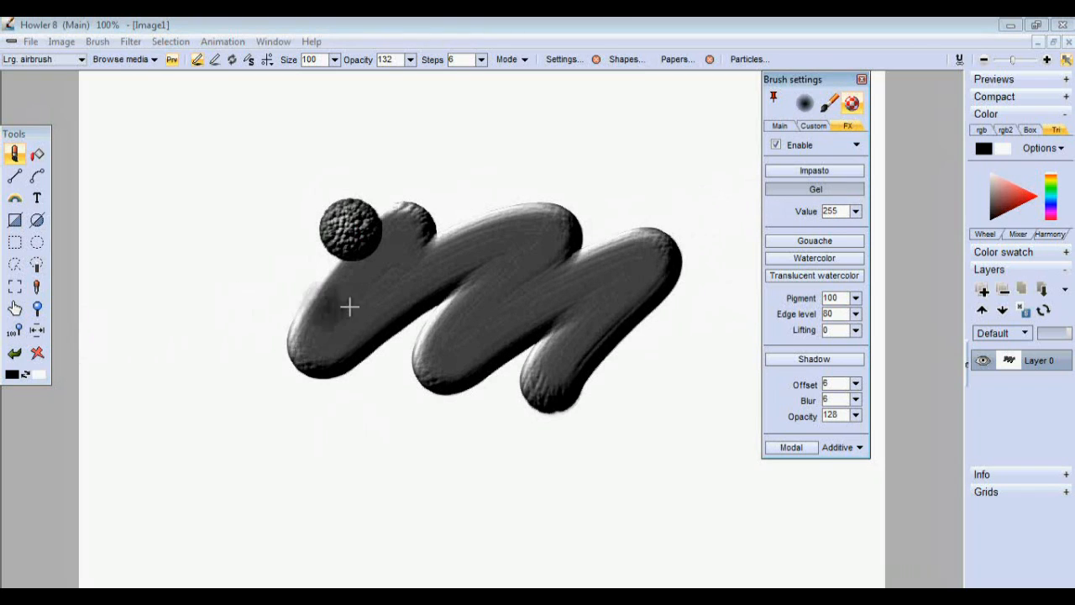
Step: Switch to red and paint a Gouache stroke over the upper part of the black zigzag and a Watercolor stroke over its lower part
left_click(814, 242)
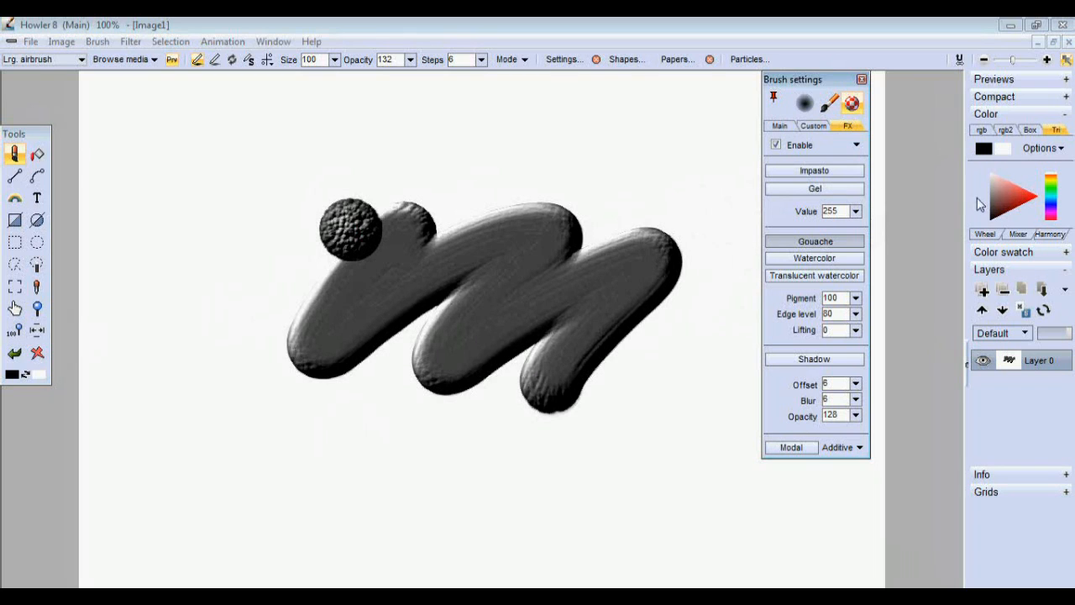
left_click(1014, 200)
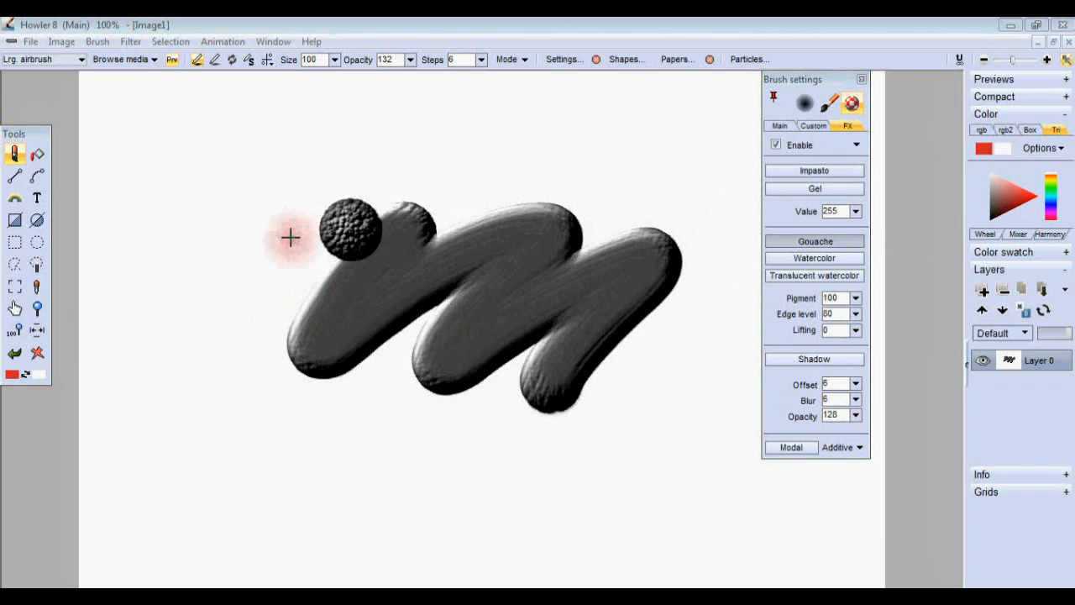
mouse_move(332, 168)
left_mouse_down()
mouse_move(381, 187)
mouse_move(557, 180)
mouse_move(592, 189)
left_mouse_up()
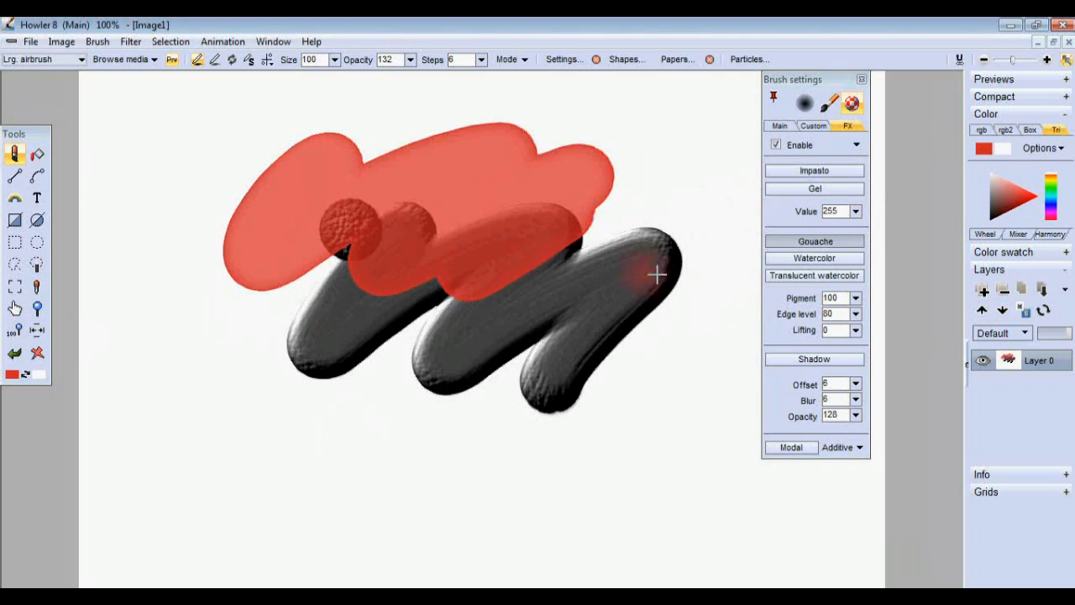
left_click(804, 258)
mouse_move(372, 372)
left_mouse_down()
mouse_move(487, 478)
mouse_move(624, 394)
mouse_move(781, 172)
left_mouse_up()
Step: Set the brush's Bleed to 243 and paint a red watercolor stroke in the lower-left area of the canvas
left_click(815, 126)
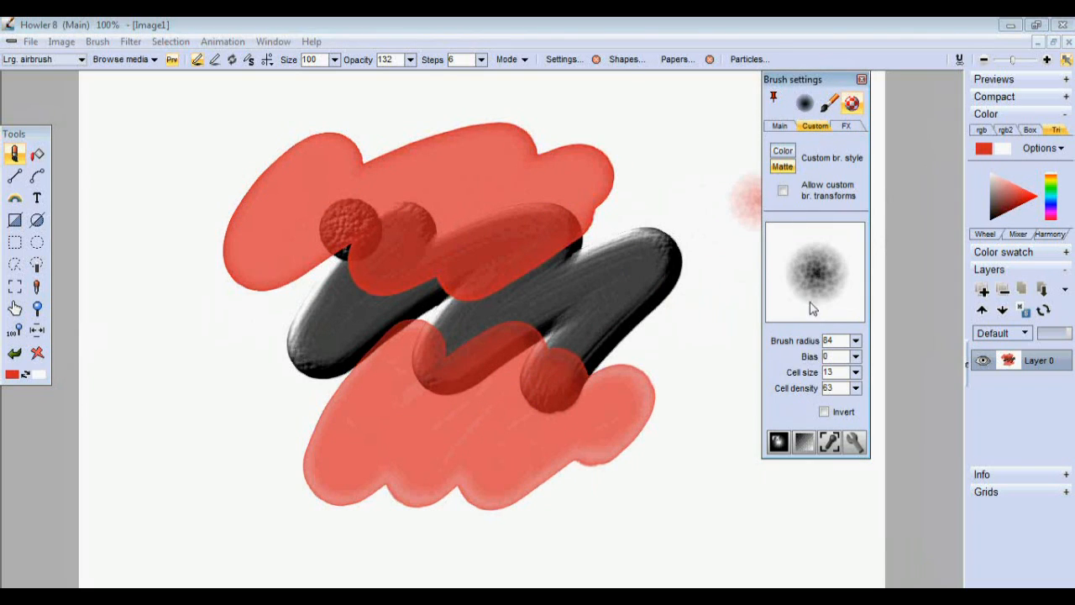
left_click(781, 127)
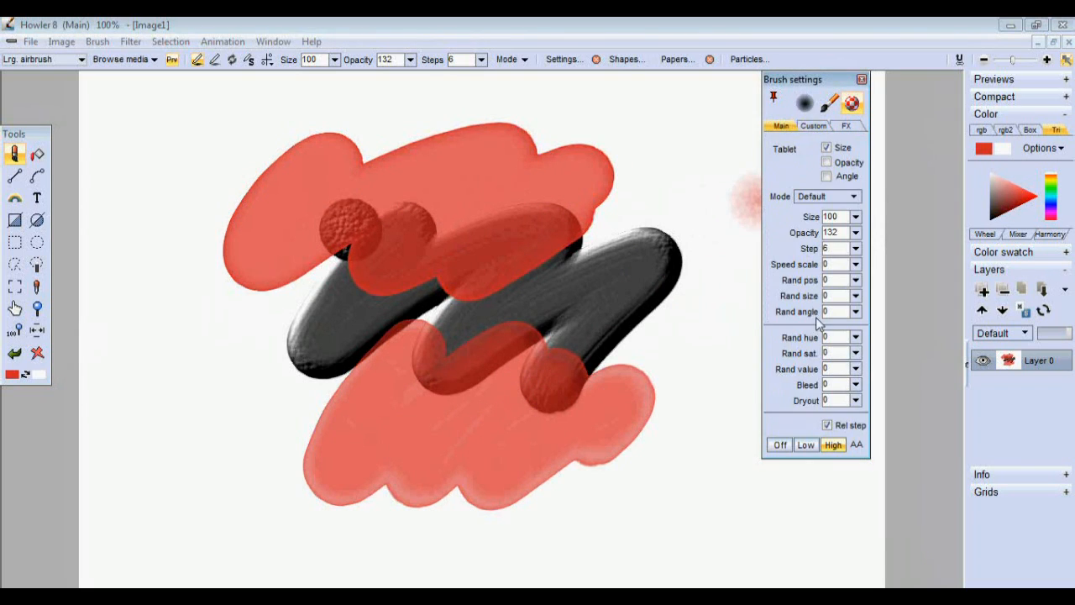
left_click(856, 384)
left_click_drag(853, 407, 850, 407)
mouse_move(345, 420)
left_mouse_down()
mouse_move(314, 384)
mouse_move(230, 388)
mouse_move(204, 372)
left_mouse_up()
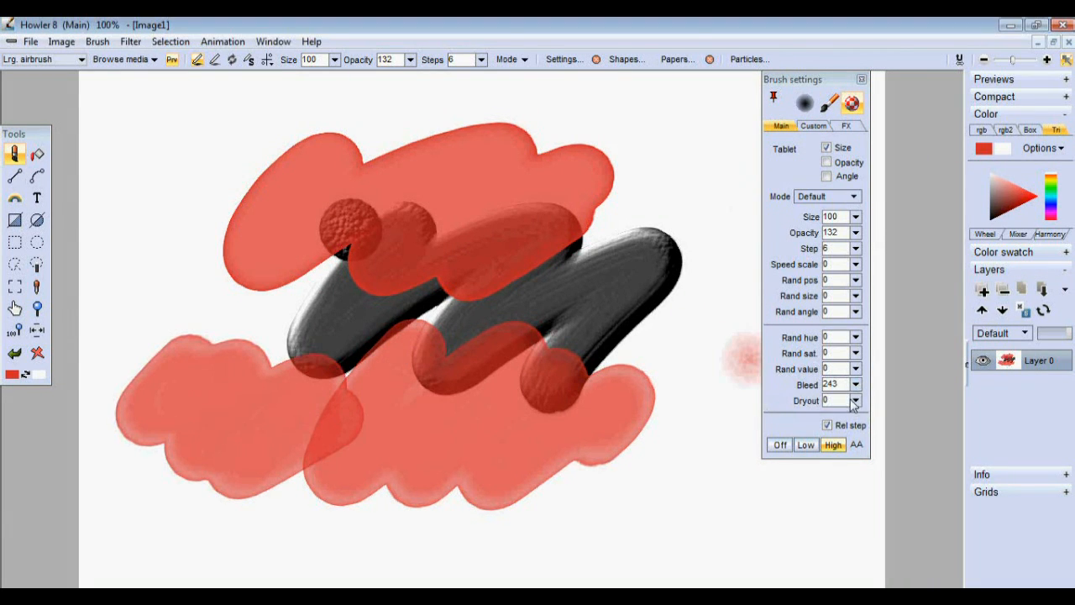
Step: Set the brush's Dryout to 6 and paint a red watercolor stroke upward along the canvas's left side
left_click(854, 401)
left_click_drag(772, 426, 776, 427)
mouse_move(277, 356)
left_mouse_down()
mouse_move(143, 233)
mouse_move(155, 179)
left_mouse_up()
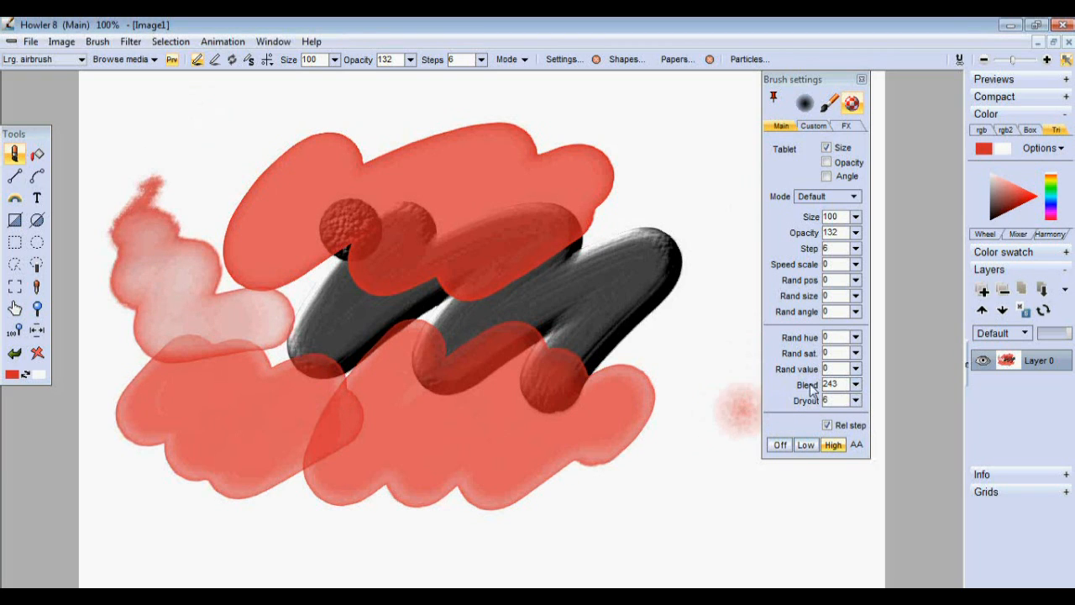
Step: Clear the canvas and paint two separate red Watercolor strokes that taper off as the paint dries out
left_click(847, 126)
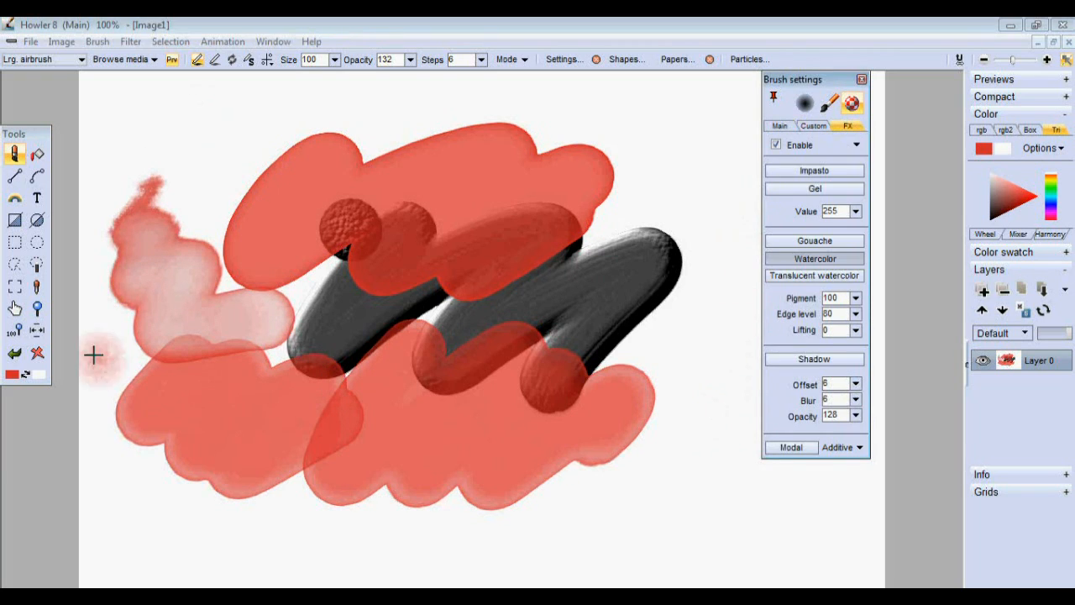
left_click(36, 353)
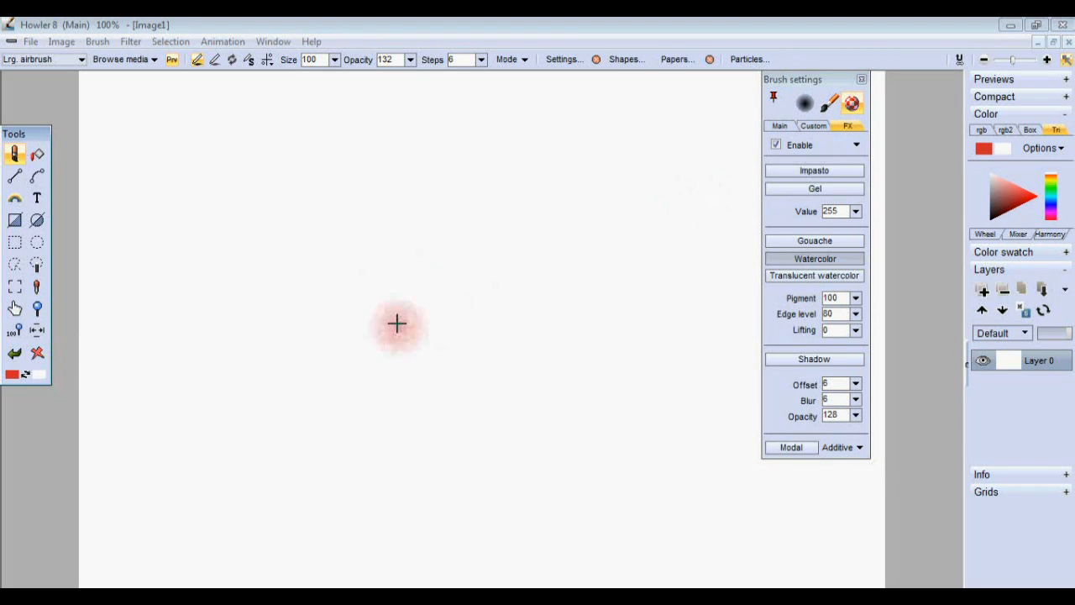
mouse_move(384, 196)
left_mouse_down()
mouse_move(403, 249)
mouse_move(491, 210)
left_mouse_up()
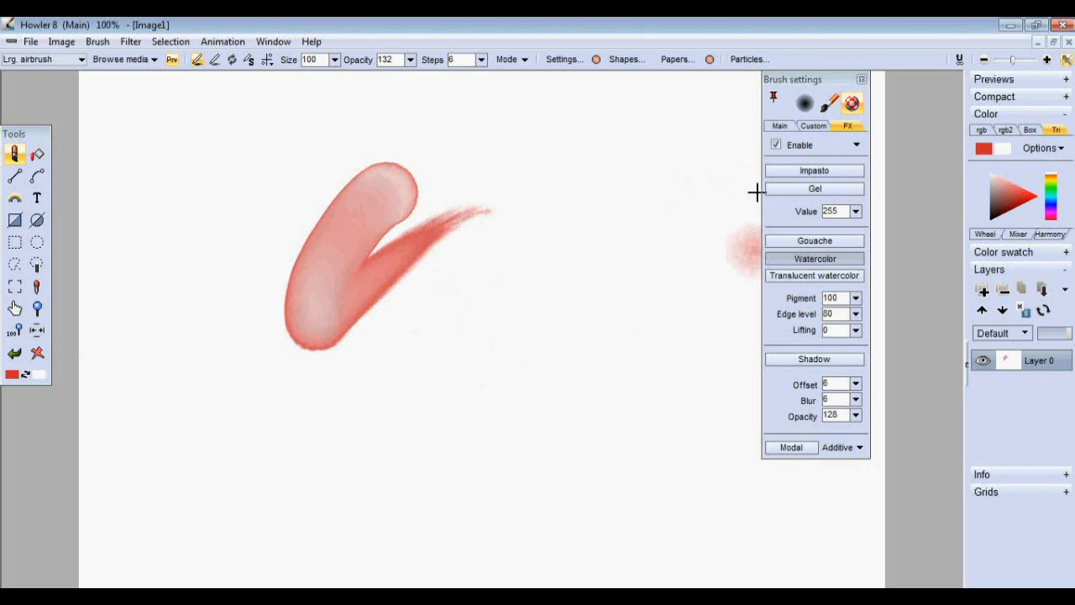
mouse_move(443, 342)
left_mouse_down()
mouse_move(461, 292)
mouse_move(498, 364)
mouse_move(587, 307)
mouse_move(613, 346)
left_mouse_up()
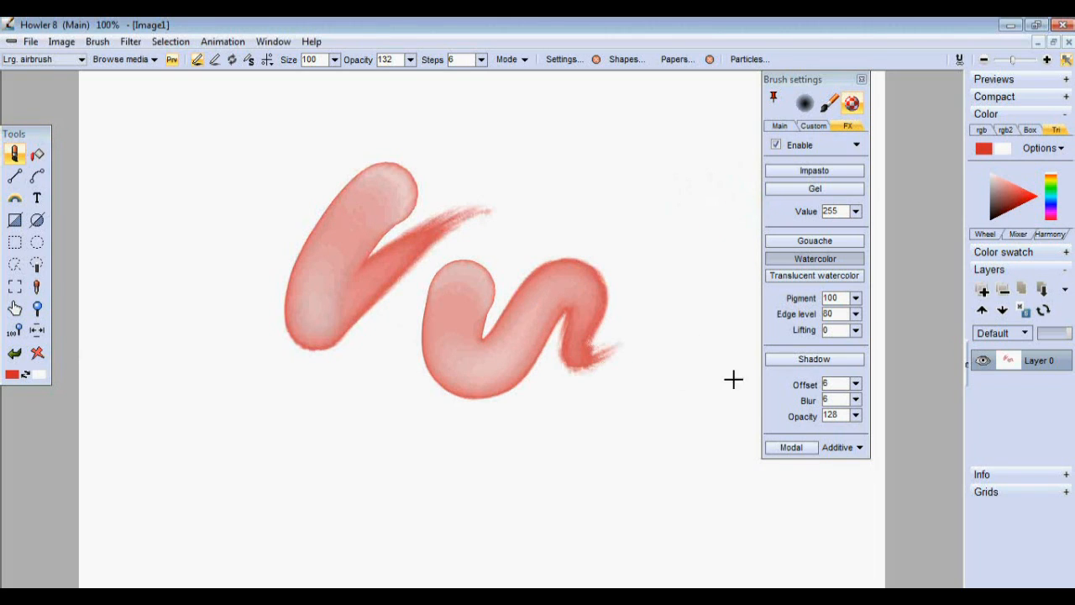
left_click(575, 376)
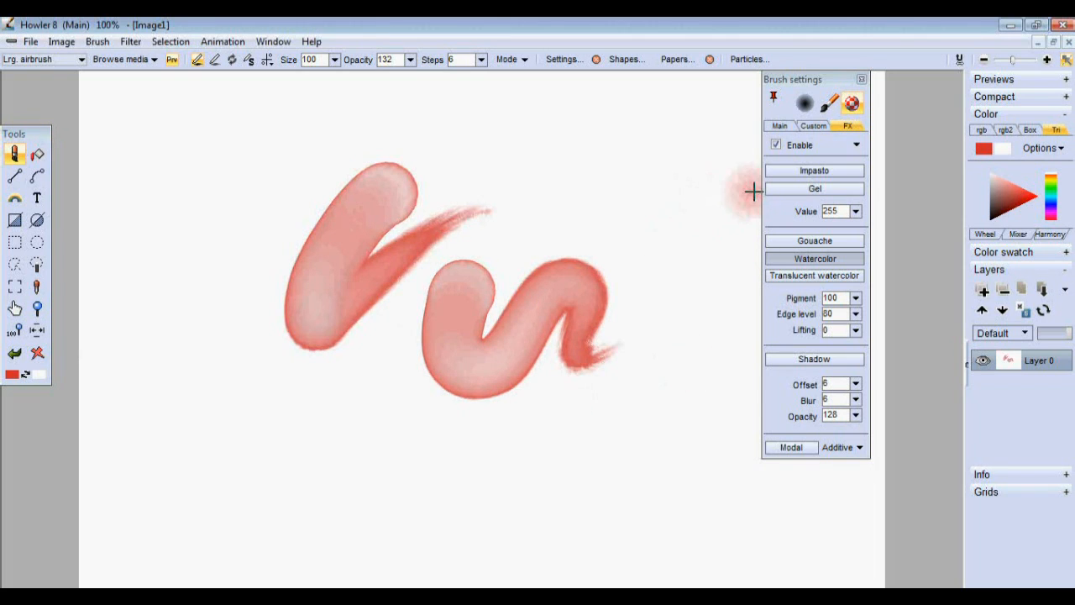
Step: Switch the brush effect to Translucent watercolor and paint a red stroke overlapping the lower end of an existing one
left_click(798, 277)
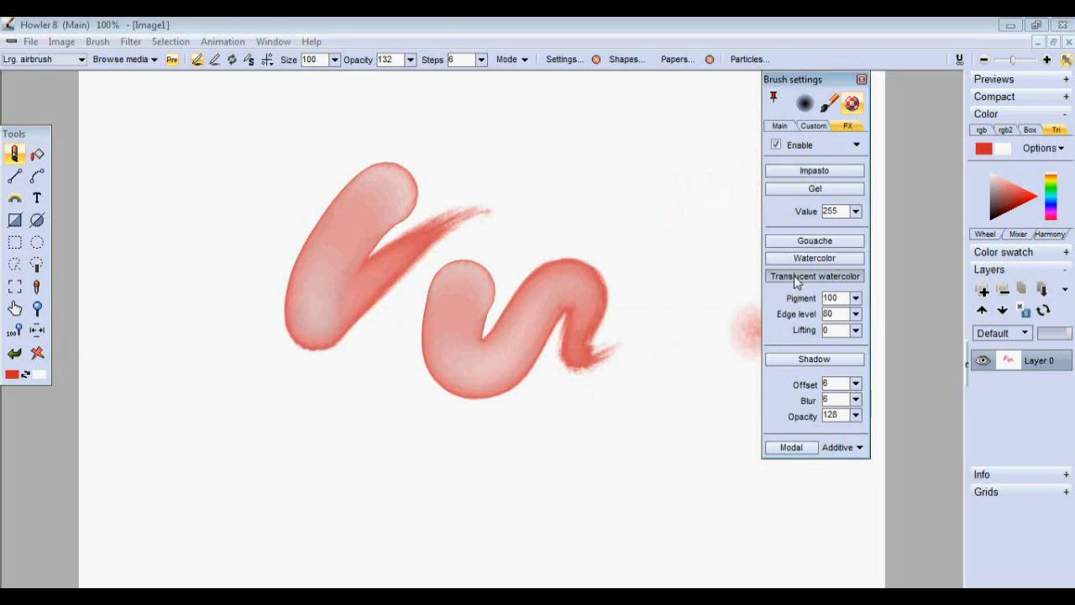
mouse_move(323, 379)
left_mouse_down()
mouse_move(310, 451)
mouse_move(446, 395)
mouse_move(564, 419)
left_mouse_up()
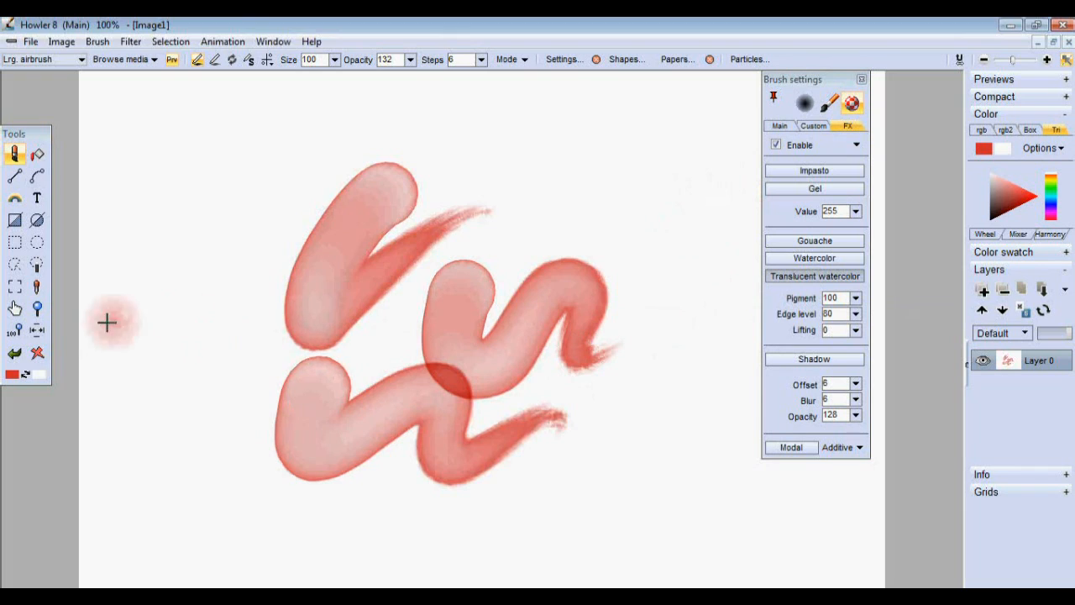
Step: Clear the canvas and paint a red translucent watercolor stroke, a blue stroke overlapping it, and a separate blue stroke below
left_click(37, 353)
mouse_move(482, 237)
left_mouse_down()
mouse_move(513, 269)
mouse_move(520, 340)
left_mouse_up()
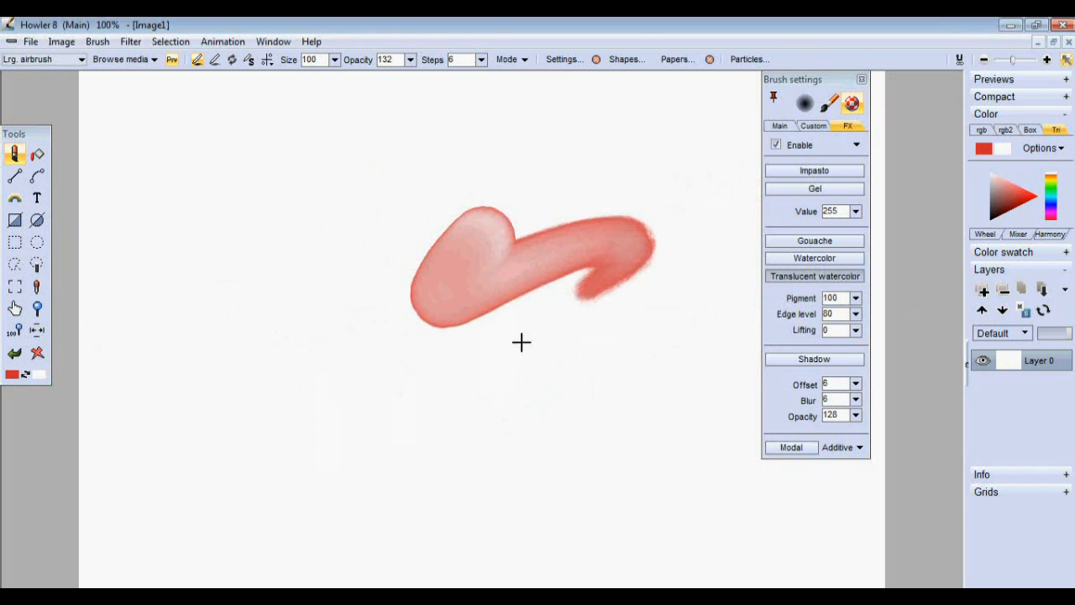
left_click(1053, 207)
mouse_move(462, 340)
left_mouse_down()
mouse_move(493, 284)
mouse_move(395, 353)
mouse_move(376, 283)
mouse_move(334, 228)
left_mouse_up()
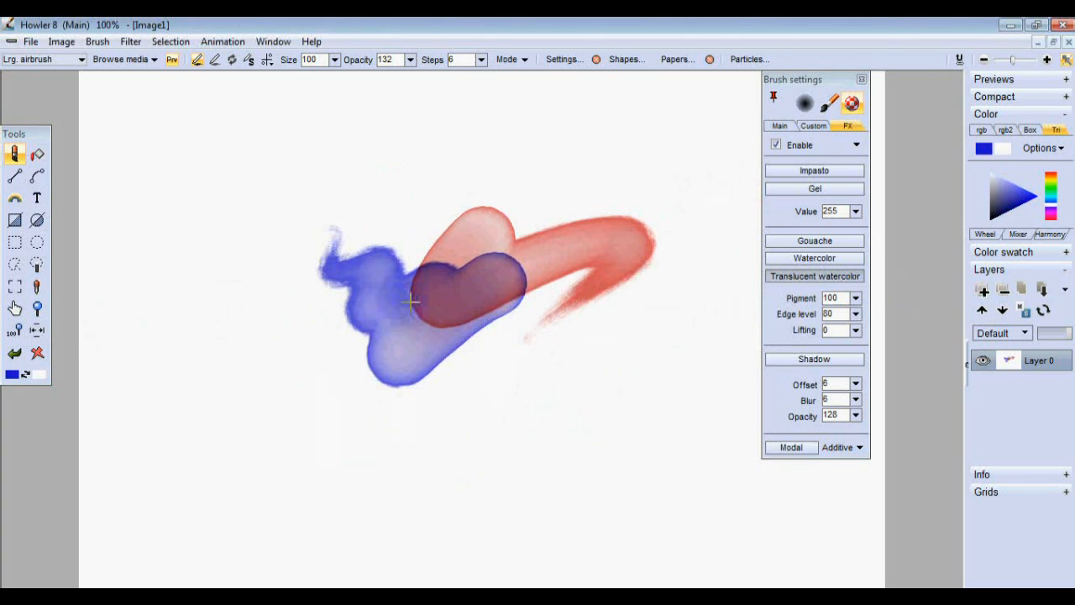
left_click(493, 388)
mouse_move(473, 412)
left_mouse_down()
mouse_move(599, 362)
mouse_move(659, 388)
left_mouse_up()
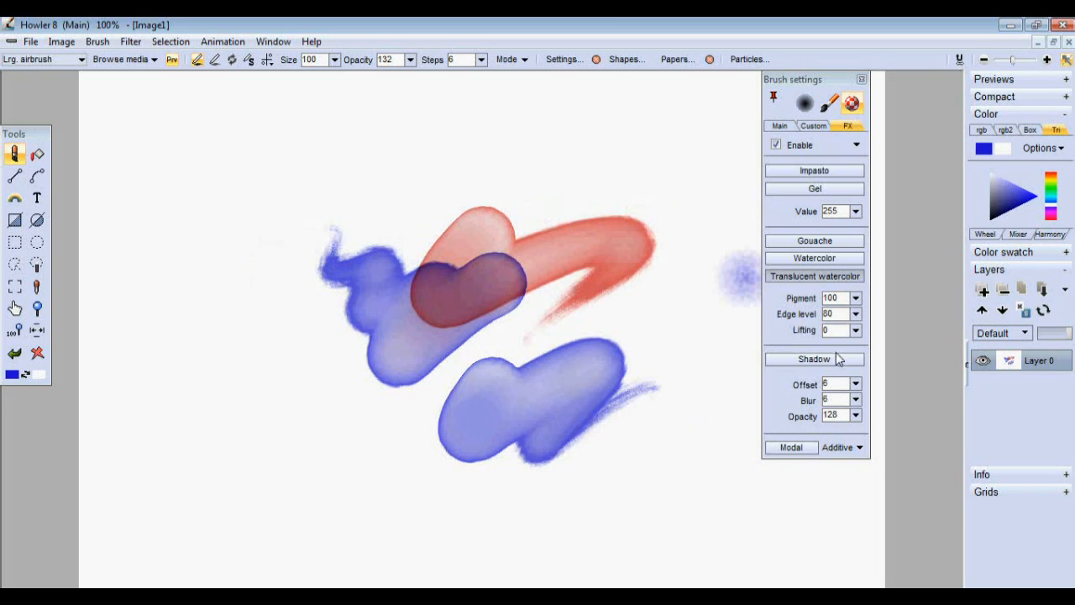
Step: Set the translucent watercolor's Lifting to 58 and paint a blue stroke across the upper part of the red stroke
left_click(855, 331)
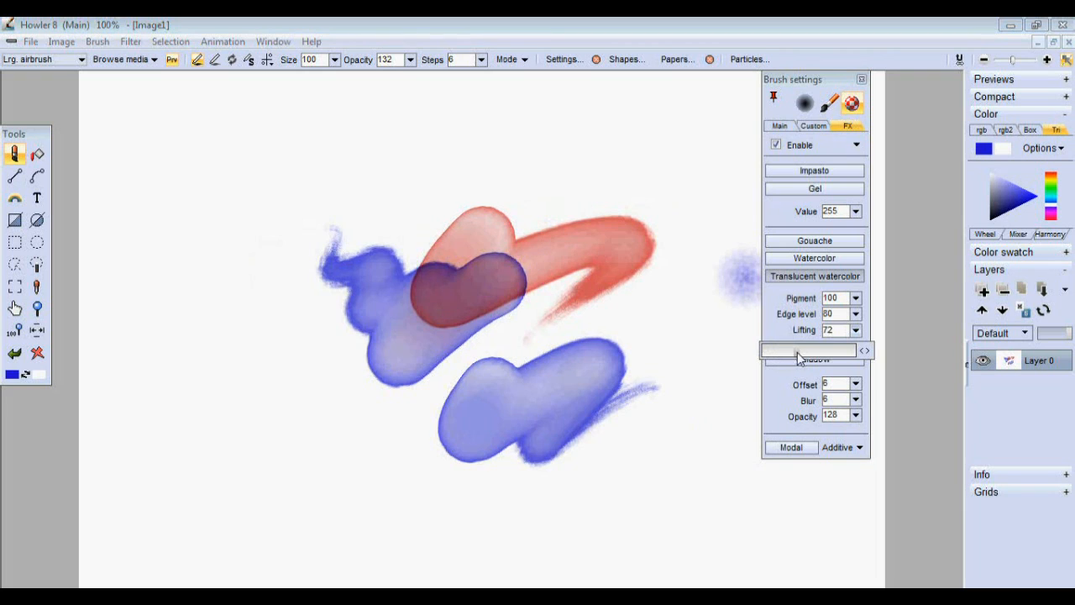
left_click_drag(793, 356, 790, 355)
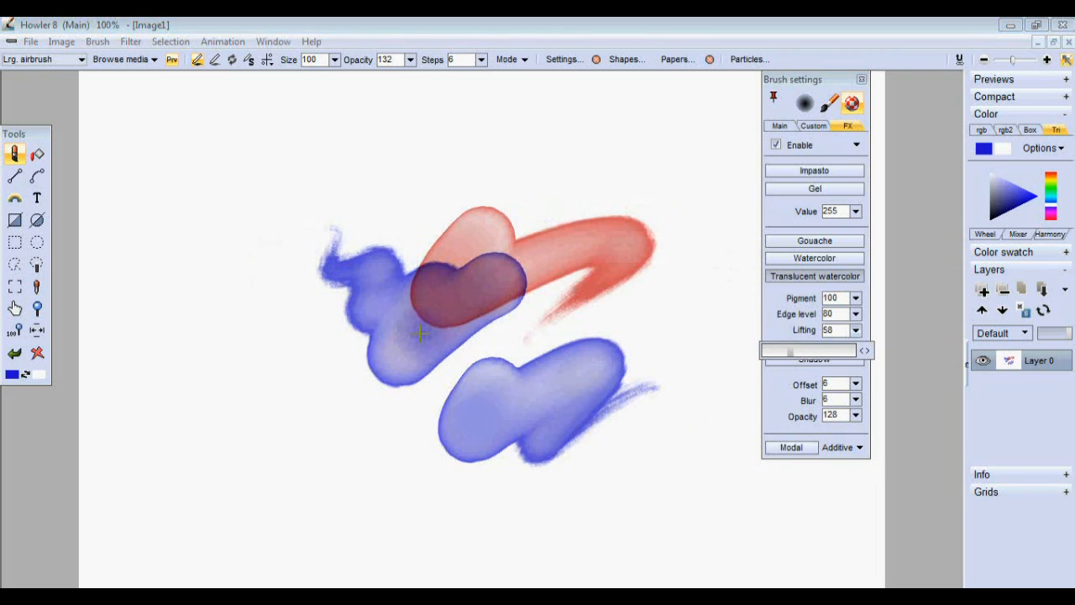
left_click_drag(515, 188, 677, 214)
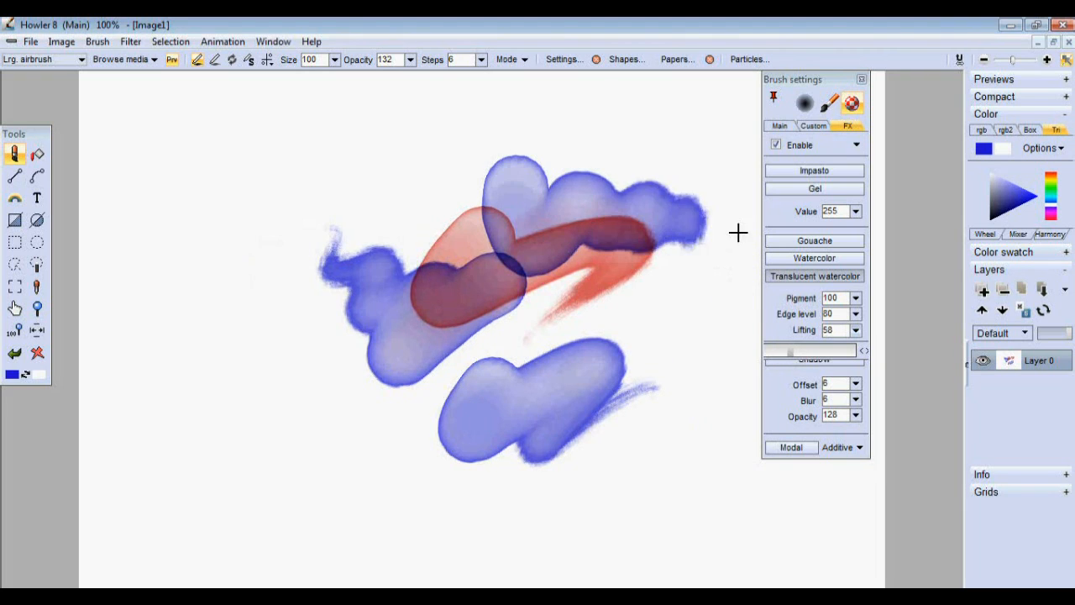
left_click_drag(738, 232, 740, 232)
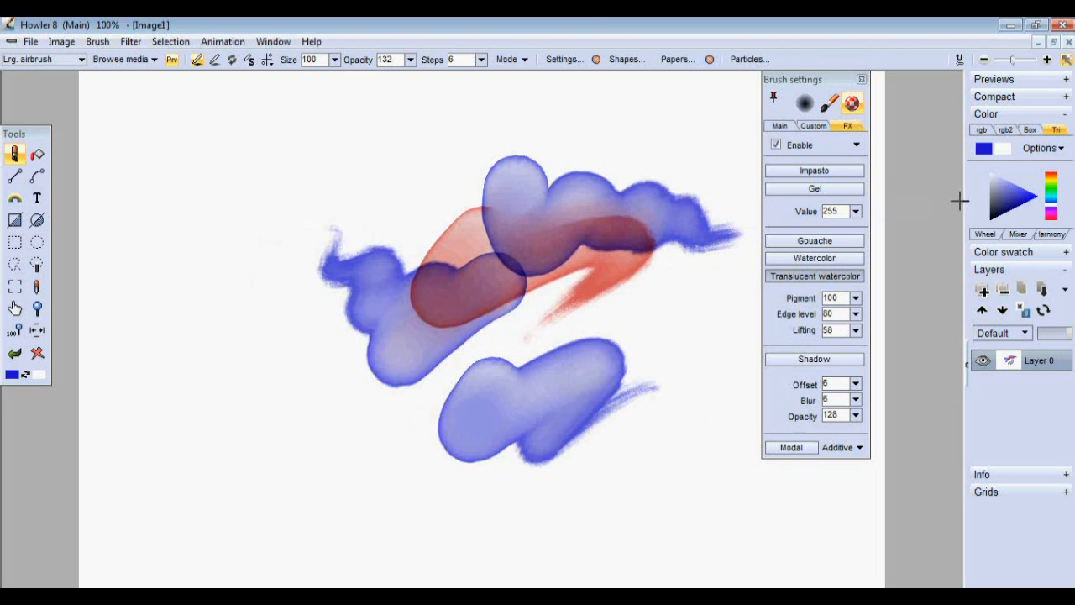
Step: Set the brush's Dryout to 0 and paint an orange translucent watercolor stroke to the left of the existing strokes
left_click_drag(1042, 207, 1050, 176)
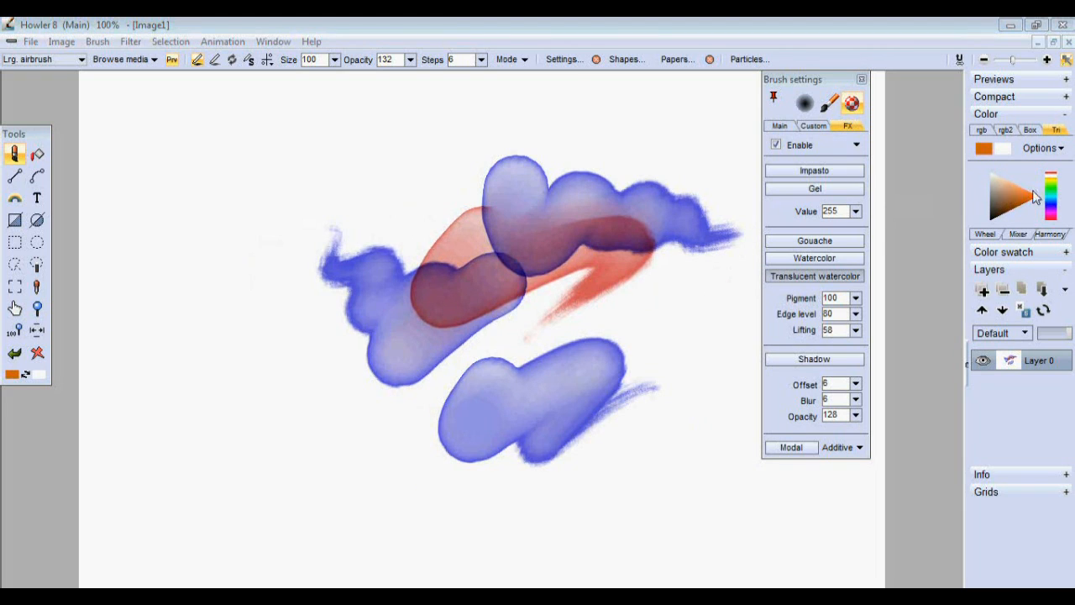
left_click(780, 126)
left_click(856, 385)
left_click(856, 401)
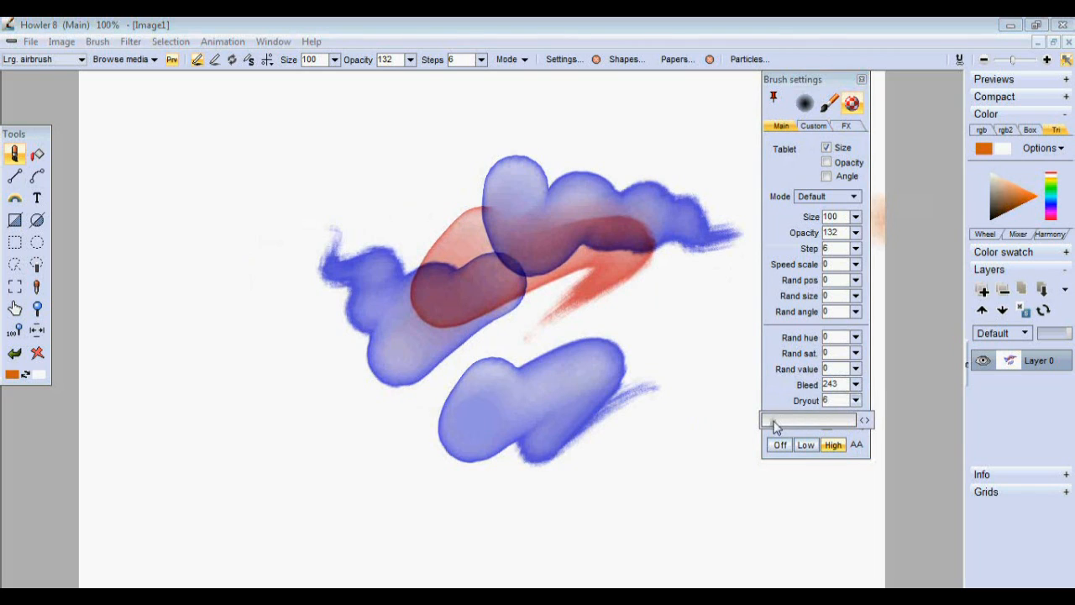
left_click(775, 427)
mouse_move(340, 416)
left_mouse_down()
mouse_move(206, 417)
mouse_move(182, 260)
mouse_move(131, 324)
left_mouse_up()
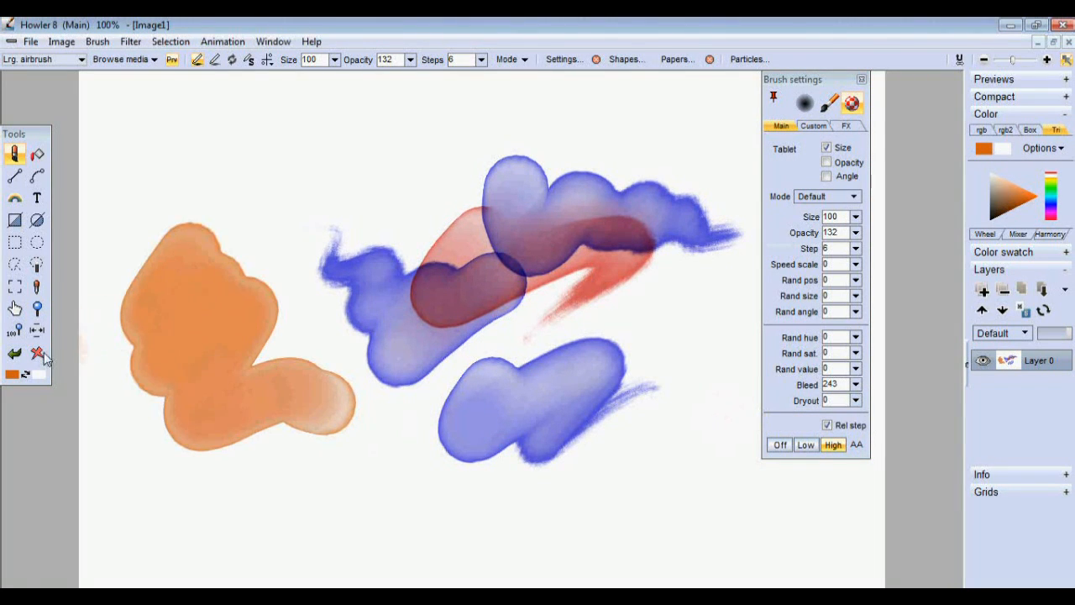
Step: Clear the canvas and paint several overlapping orange translucent watercolor strokes across its middle
left_click(42, 354)
left_click_drag(458, 164, 395, 214)
mouse_move(316, 335)
left_mouse_down()
mouse_move(492, 204)
mouse_move(424, 327)
mouse_move(541, 267)
mouse_move(505, 340)
mouse_move(634, 269)
left_mouse_up()
mouse_move(606, 312)
left_mouse_down()
mouse_move(548, 377)
mouse_move(613, 427)
mouse_move(647, 432)
left_mouse_up()
mouse_move(394, 269)
left_mouse_down()
mouse_move(391, 403)
mouse_move(609, 374)
mouse_move(573, 299)
left_mouse_up()
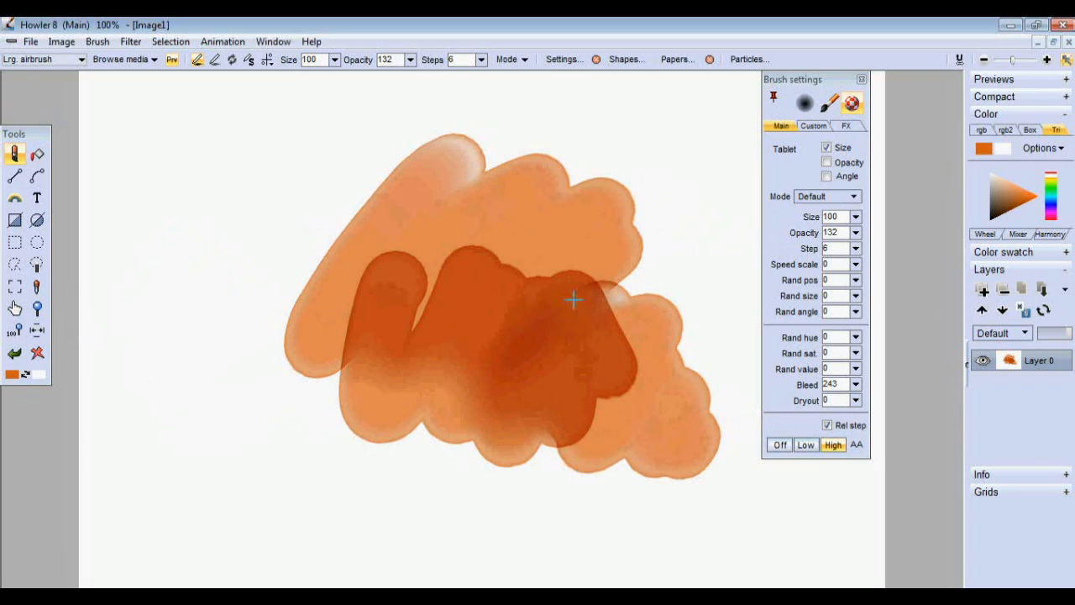
left_click(735, 300)
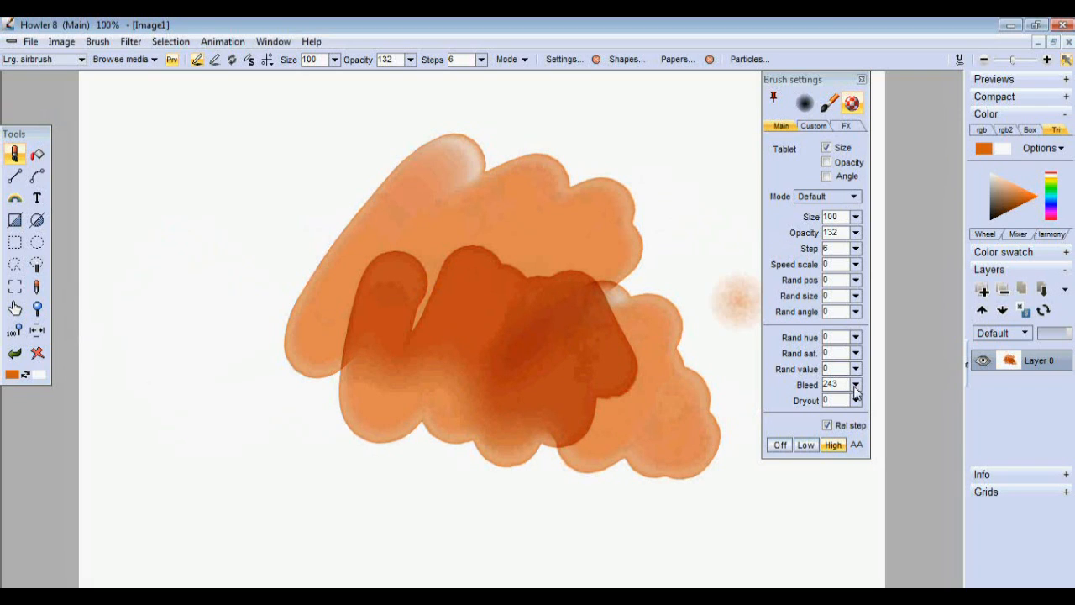
Step: Paint another orange stroke over the upper end of the orange patch and a green stroke overlapping its top edge
left_click(848, 126)
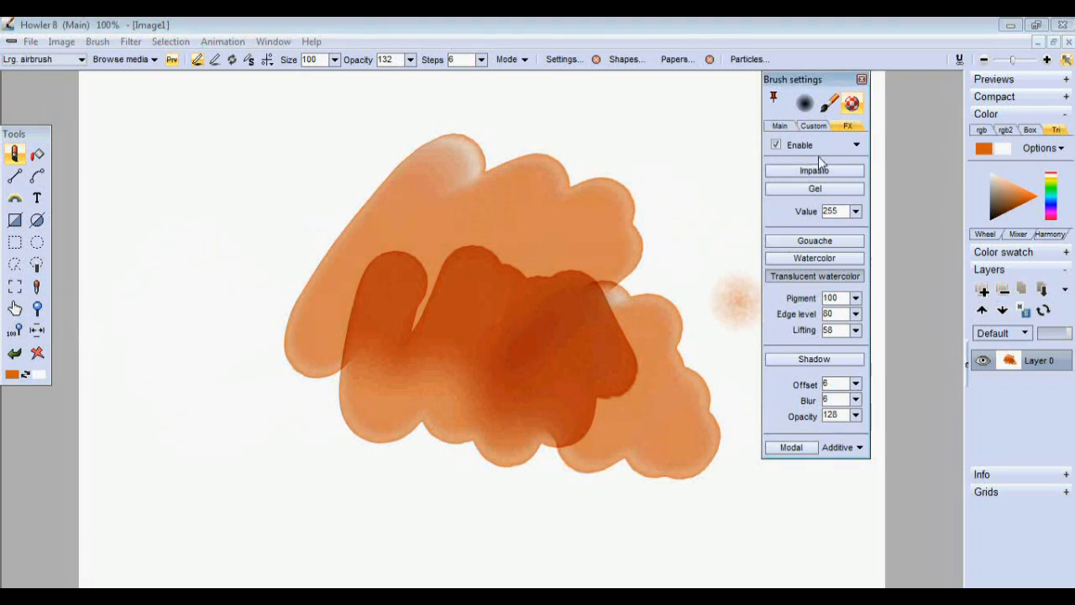
mouse_move(629, 192)
left_mouse_down()
mouse_move(637, 226)
mouse_move(693, 244)
left_mouse_up()
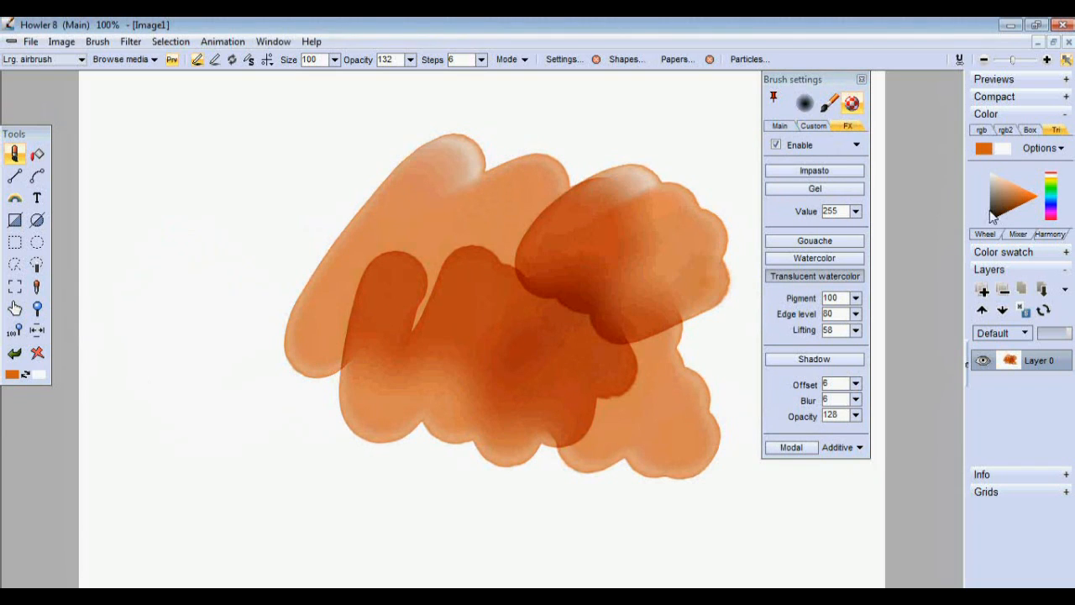
left_click(1048, 189)
mouse_move(615, 200)
left_mouse_down()
mouse_move(542, 232)
mouse_move(539, 191)
mouse_move(421, 181)
mouse_move(382, 134)
left_mouse_up()
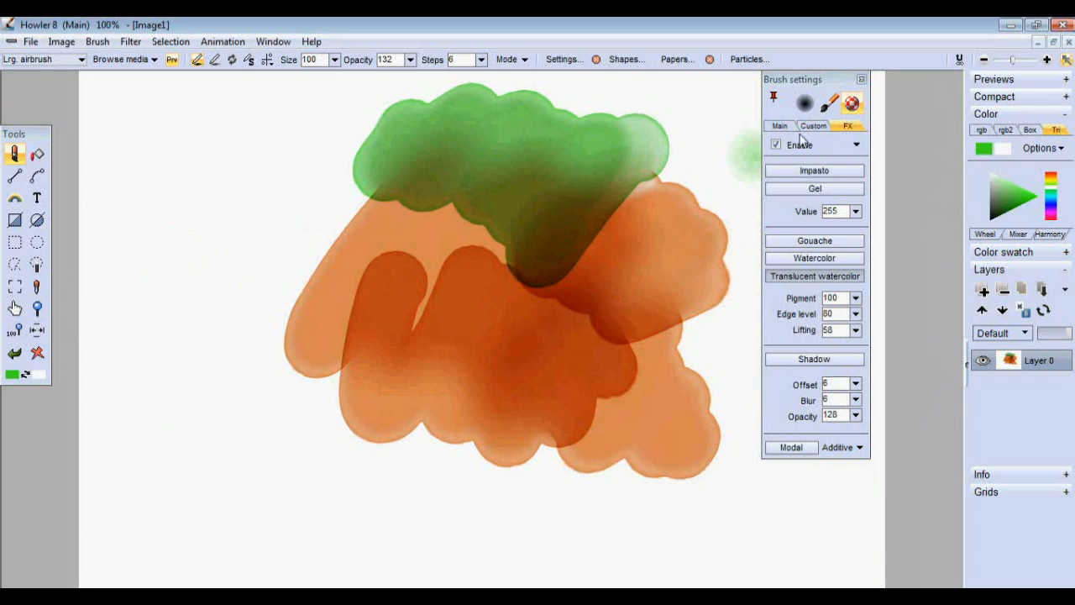
Step: Load the Drying opaque bristled preset from the Watercolor brushes and paint green strokes overlapping the lower-left orange area
left_click(122, 63)
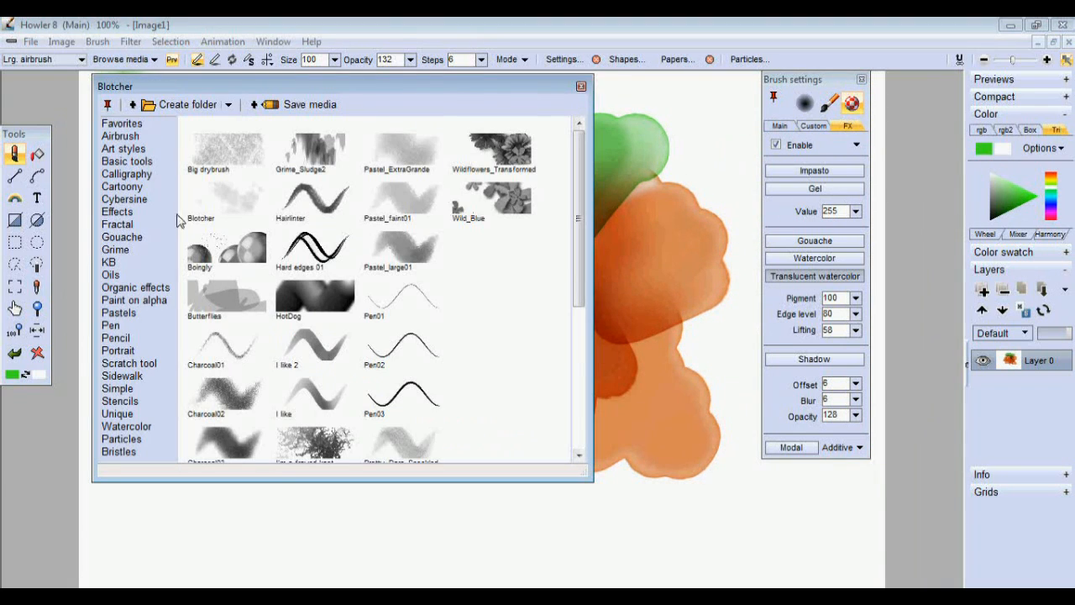
left_click(128, 427)
left_click_drag(576, 242, 581, 338)
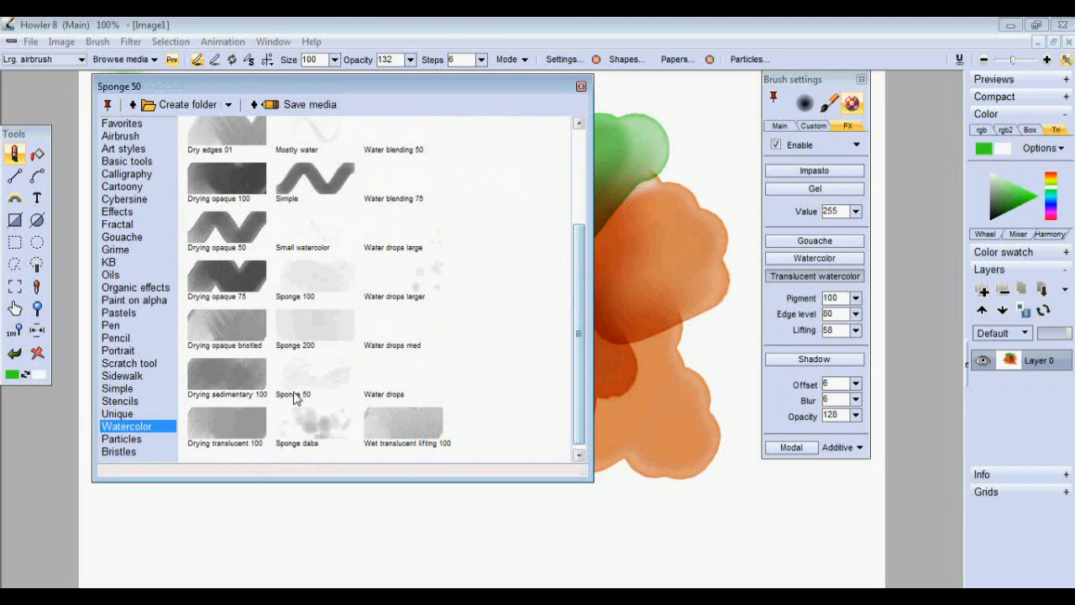
left_click(230, 331)
mouse_move(210, 286)
left_mouse_down()
mouse_move(187, 299)
mouse_move(241, 268)
left_mouse_up()
mouse_move(317, 328)
left_mouse_down()
mouse_move(403, 378)
mouse_move(470, 386)
left_mouse_up()
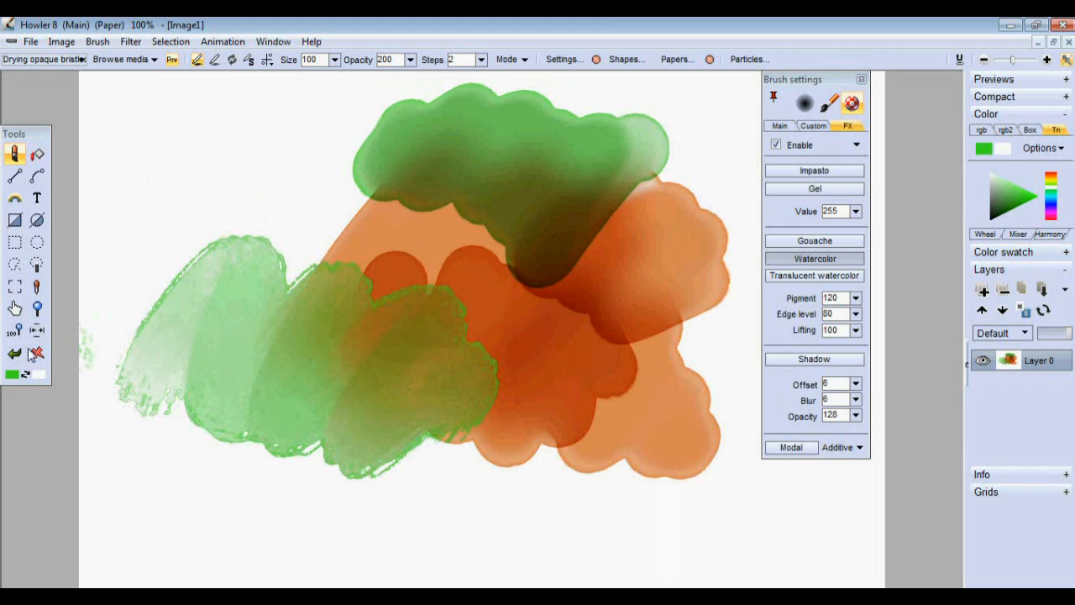
Step: Load the Wet translucent lifting 75 watercolor preset and paint green strokes above and below the bristled green patch
left_click(125, 59)
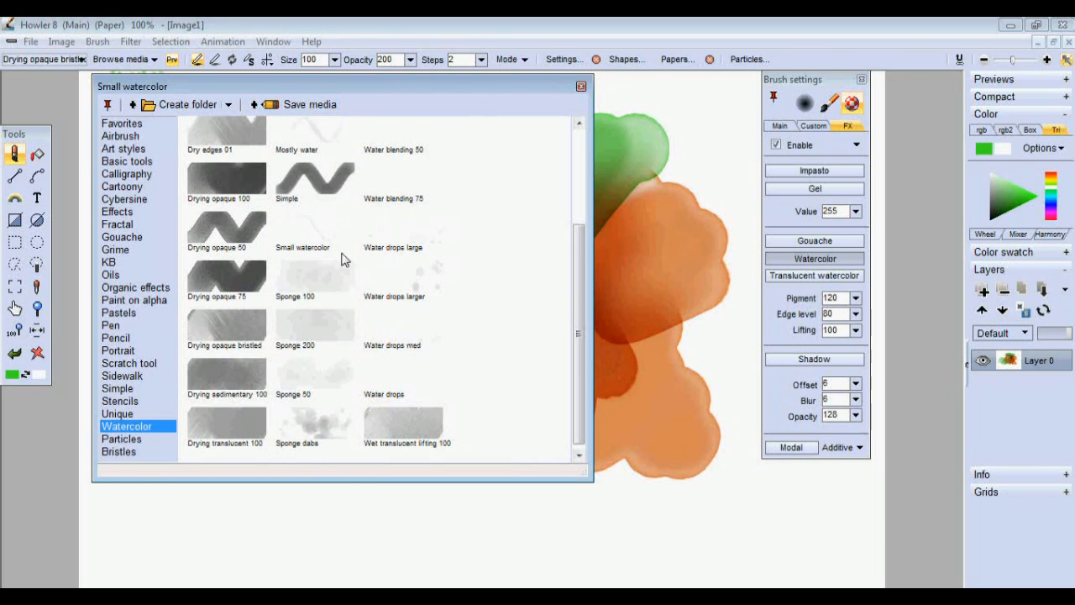
left_click_drag(575, 284, 572, 184)
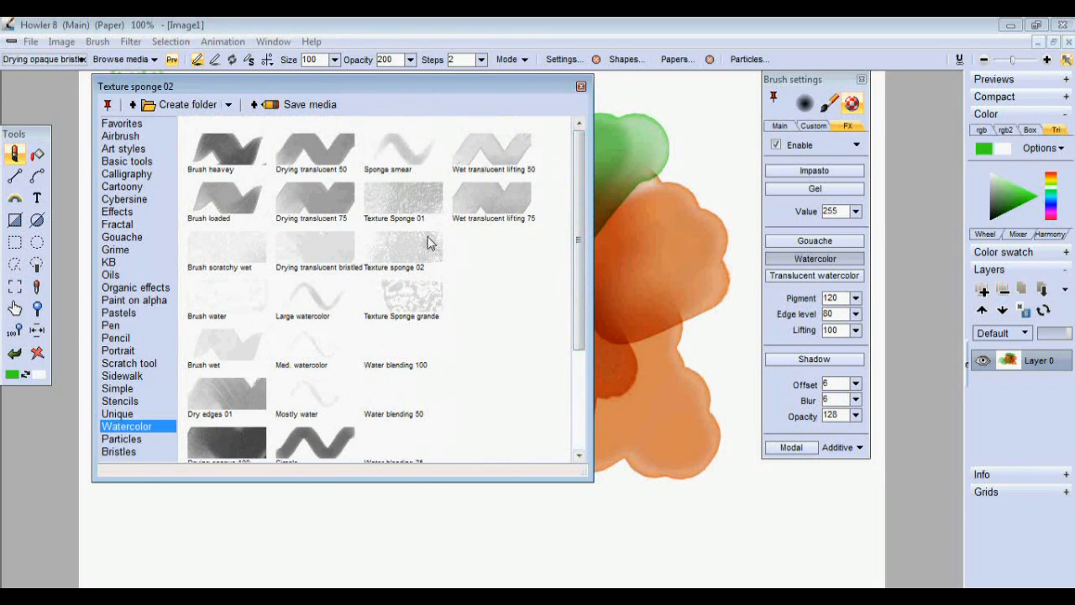
left_click(502, 207)
mouse_move(307, 172)
left_mouse_down()
mouse_move(257, 199)
mouse_move(192, 127)
mouse_move(243, 220)
left_mouse_up()
mouse_move(243, 402)
left_mouse_down()
mouse_move(223, 518)
mouse_move(408, 451)
left_mouse_up()
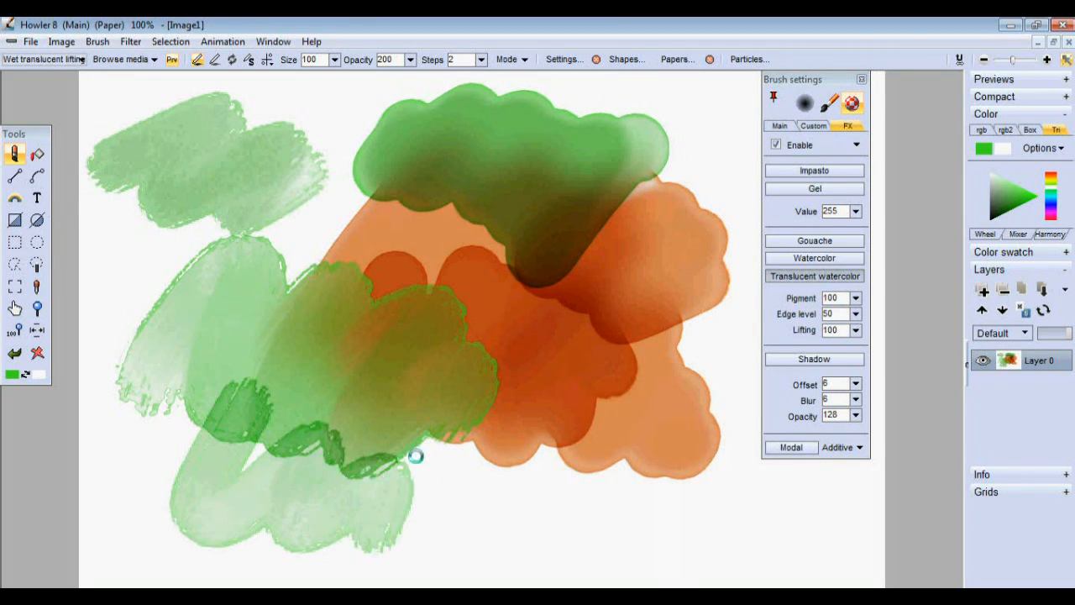
Step: Load the Brush loaded watercolor preset and paint a green stroke across the border between the green and orange areas
left_click(118, 60)
left_click(232, 242)
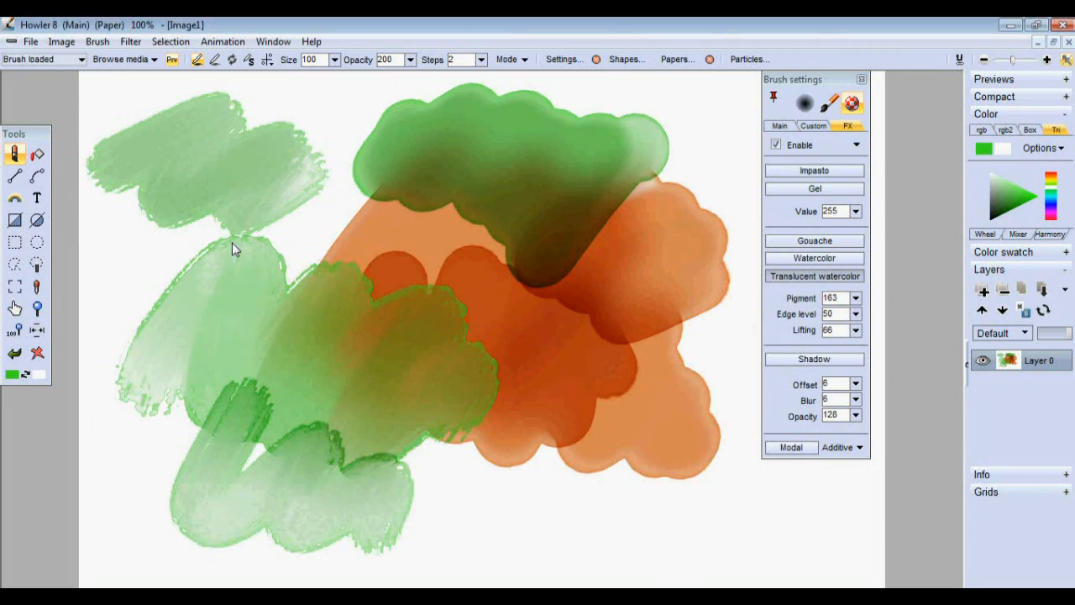
mouse_move(328, 234)
left_mouse_down()
mouse_move(495, 268)
mouse_move(277, 206)
left_mouse_up()
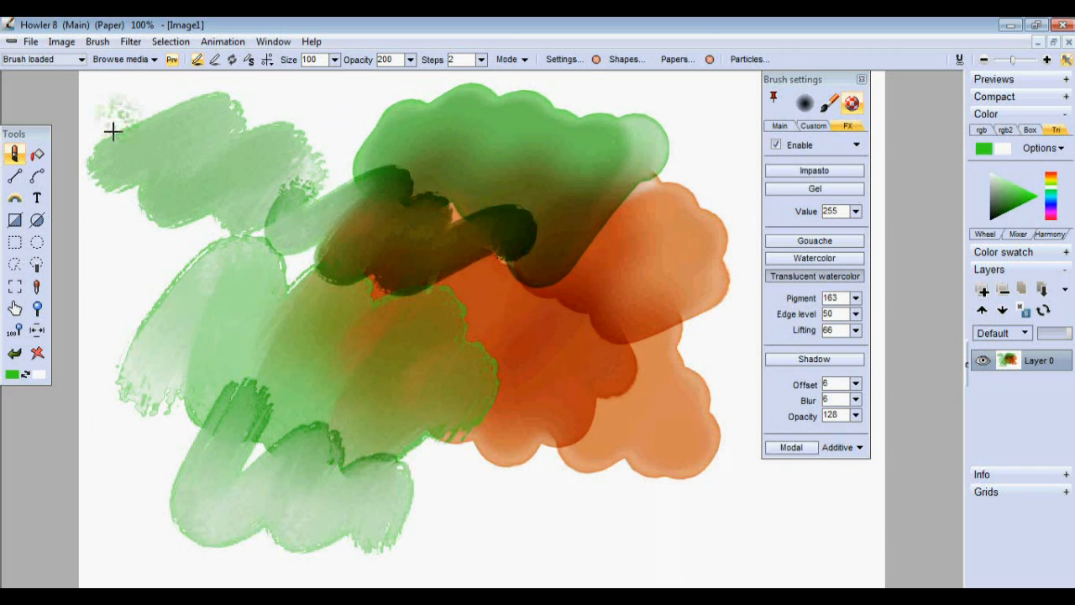
Step: Reload the Wet translucent lifting 75 preset and paint a green stroke over the patches near the canvas's left edge
left_click(123, 61)
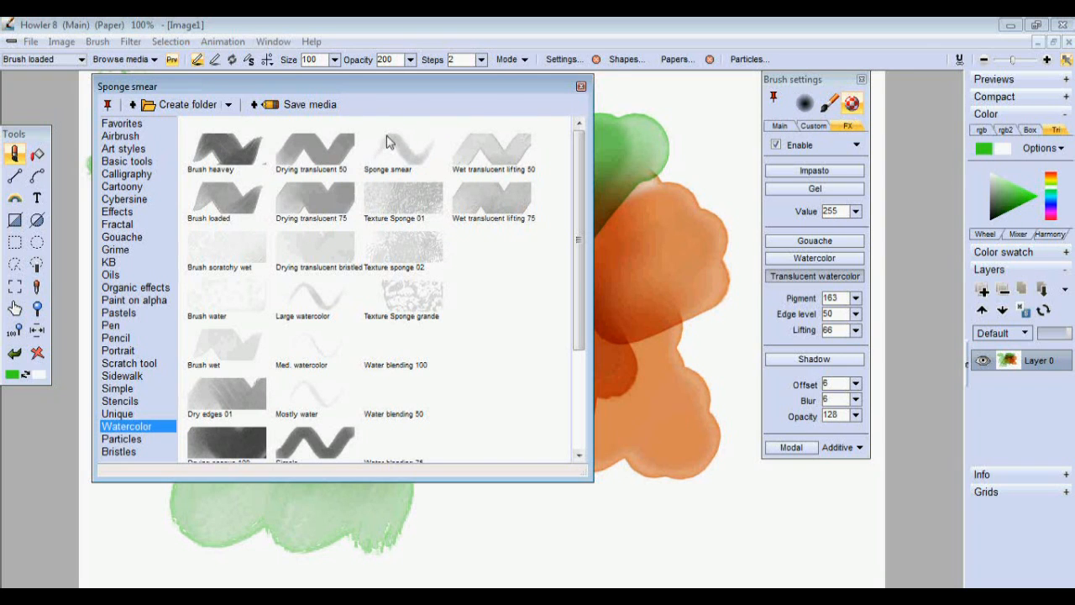
scroll(504, 201, "down", 2)
scroll(503, 202, "up", 2)
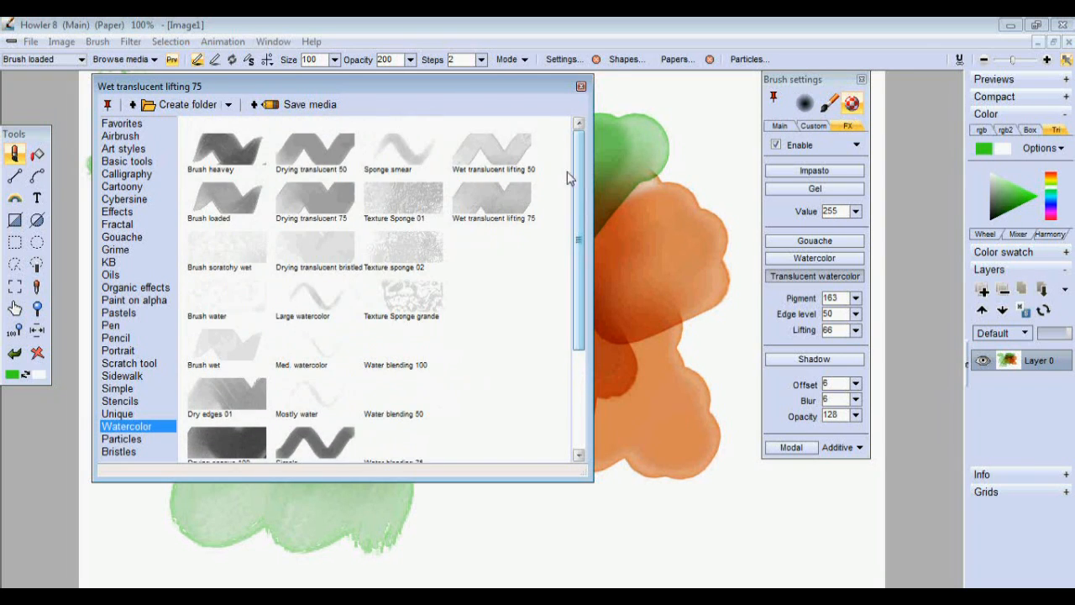
left_click(493, 201)
left_click_drag(169, 230, 282, 266)
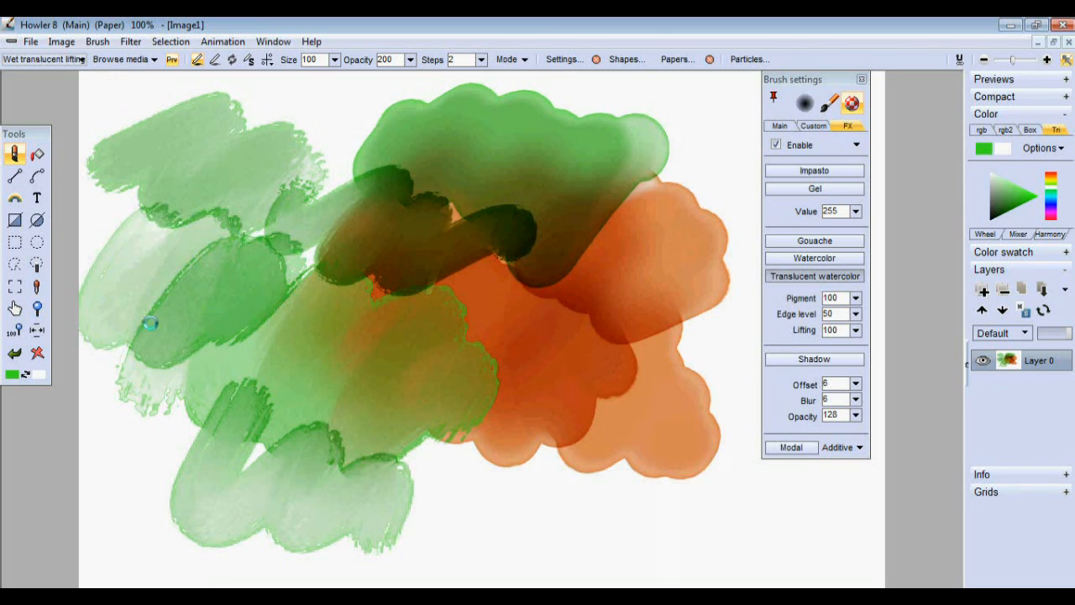
Step: Clear the canvas and paint a broad green zigzag with the wet translucent lifting brush
left_click(39, 354)
mouse_move(368, 200)
left_mouse_down()
mouse_move(453, 196)
mouse_move(448, 367)
mouse_move(634, 265)
left_mouse_up()
Step: Allow custom brush transforms and paint a green zigzag of varying width on a cleared canvas
left_click(813, 127)
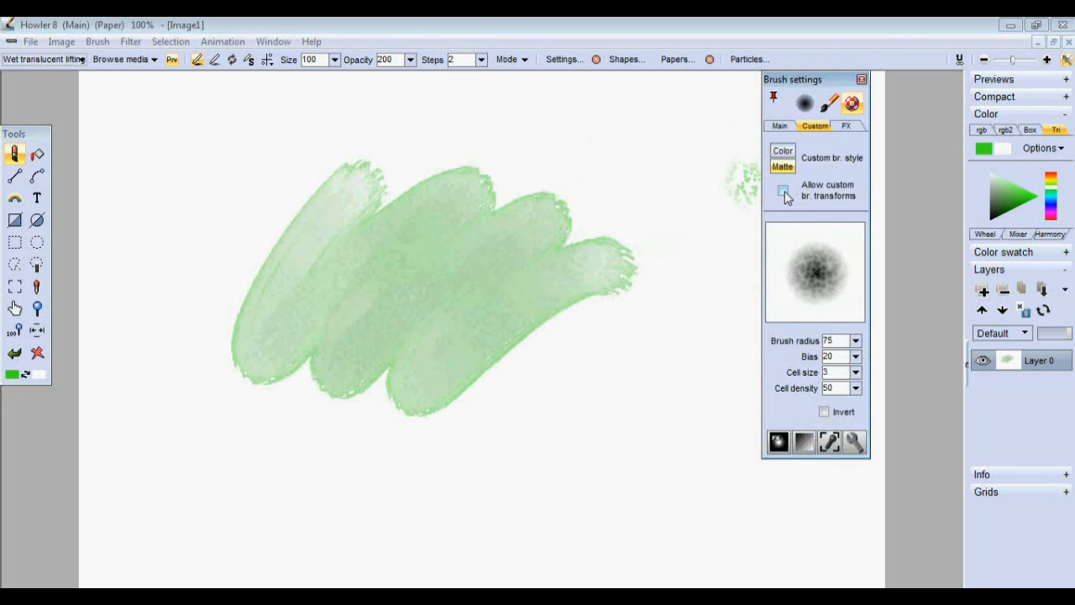
mouse_move(655, 152)
left_mouse_down()
mouse_move(629, 199)
mouse_move(677, 322)
mouse_move(601, 464)
left_mouse_up()
left_click(37, 353)
mouse_move(243, 206)
left_mouse_down()
mouse_move(250, 199)
mouse_move(302, 319)
mouse_move(596, 264)
mouse_move(630, 438)
left_mouse_up()
left_click_drag(685, 398, 700, 395)
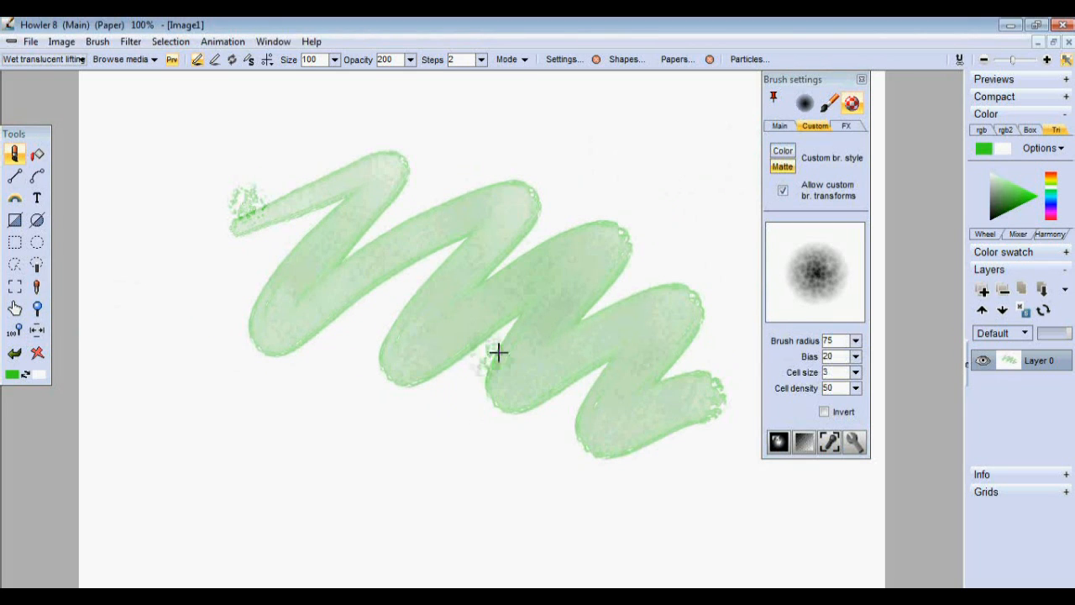
Step: Paint a green zigzag with the Impasto effect, and a second one below it with the effect's Value set to -111
left_click(847, 127)
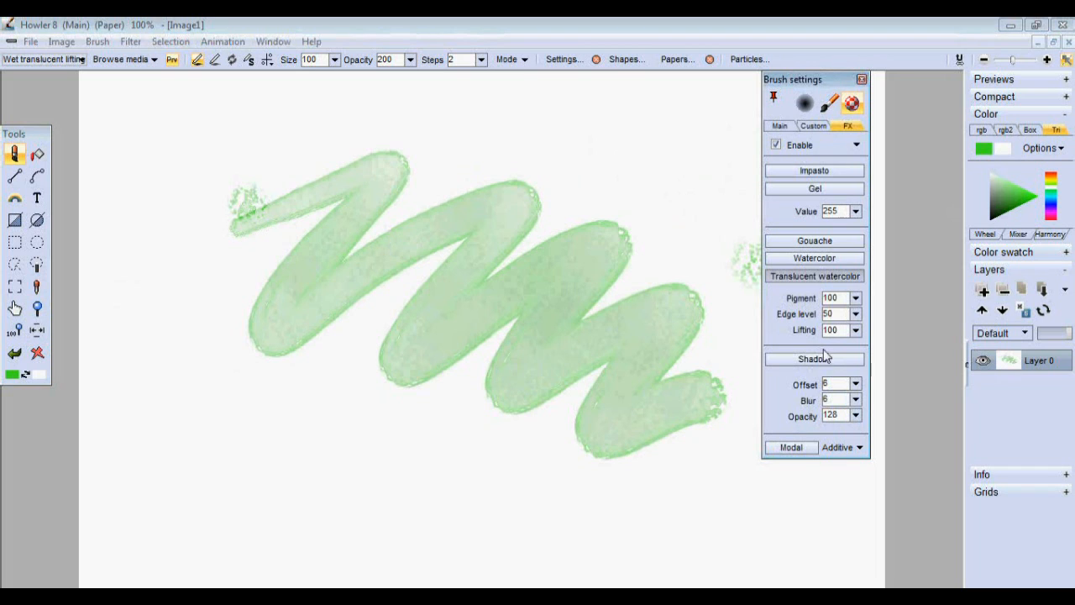
left_click(806, 173)
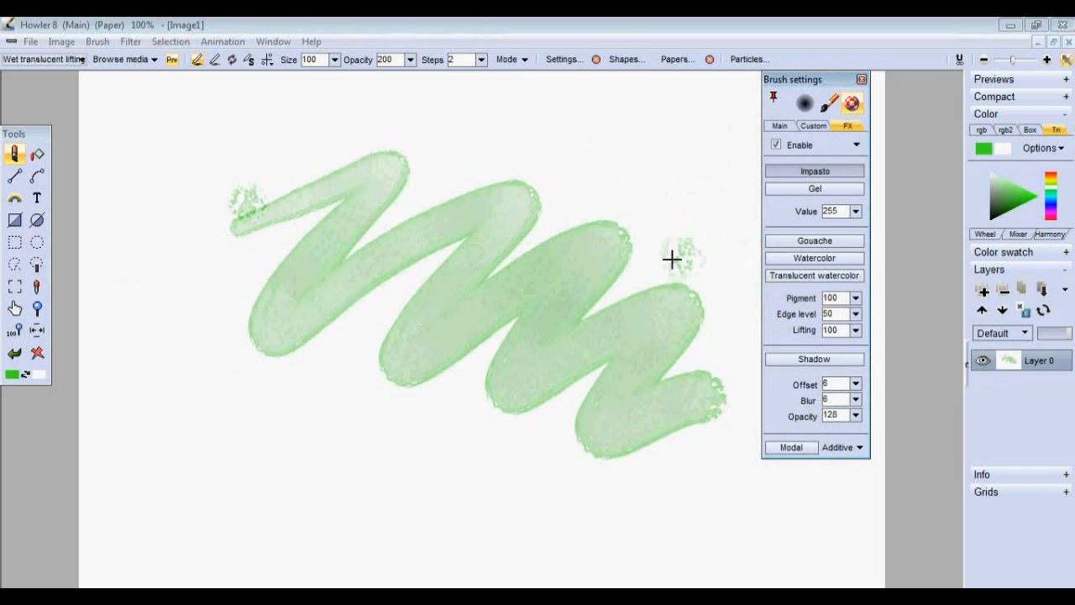
mouse_move(399, 194)
left_mouse_down()
mouse_move(495, 242)
mouse_move(582, 233)
mouse_move(616, 323)
left_mouse_up()
left_click(855, 211)
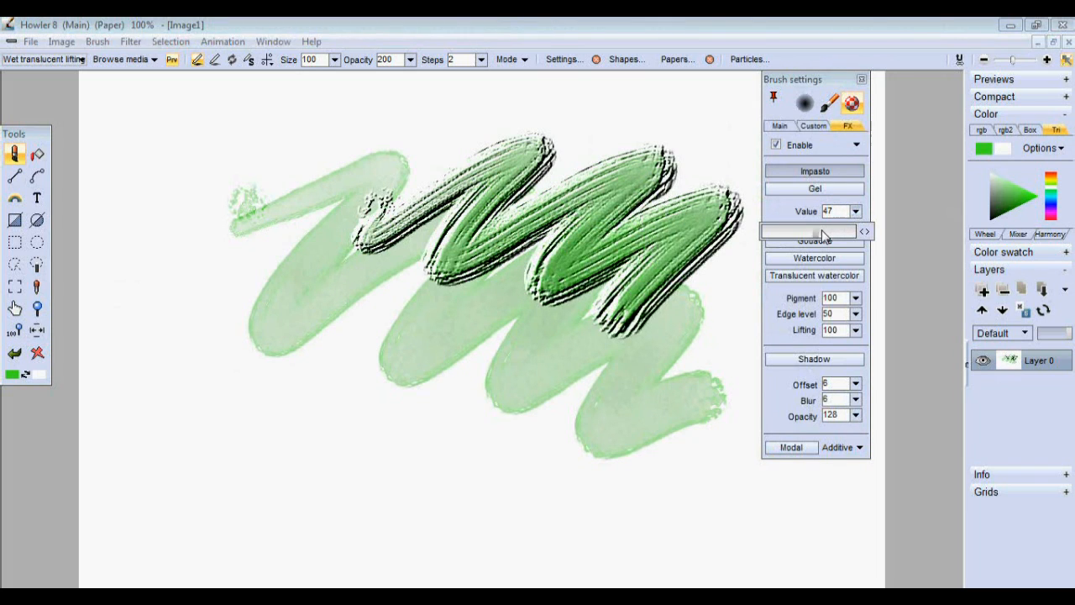
mouse_move(370, 294)
left_mouse_down()
mouse_move(303, 403)
mouse_move(588, 319)
mouse_move(684, 335)
left_mouse_up()
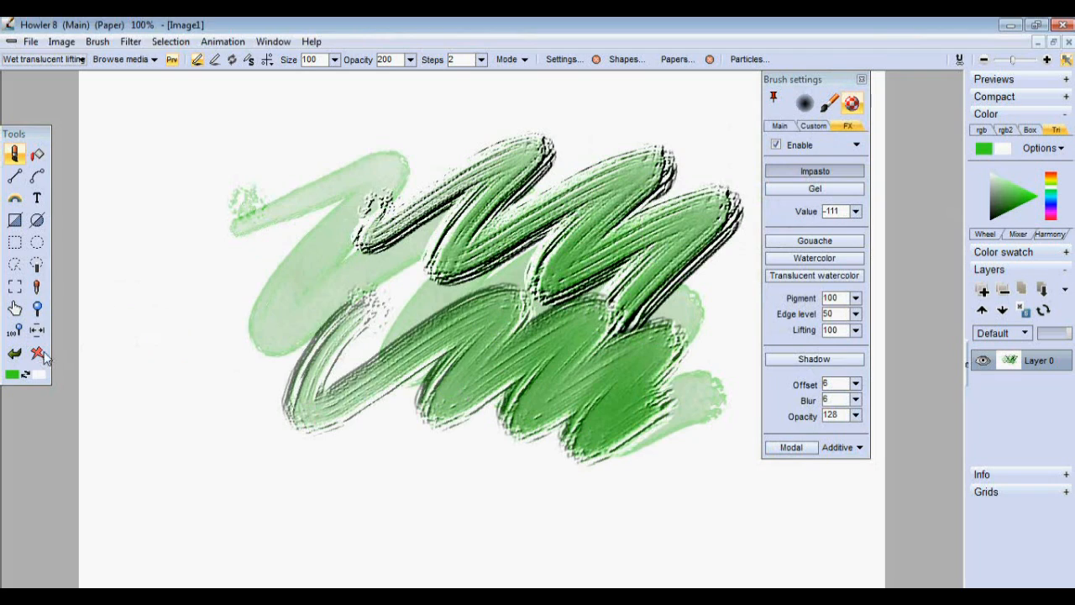
Step: Clear the canvas and paint green test strokes with the Grime_Blast preset from the Favorites brushes
left_click(38, 353)
left_click(123, 63)
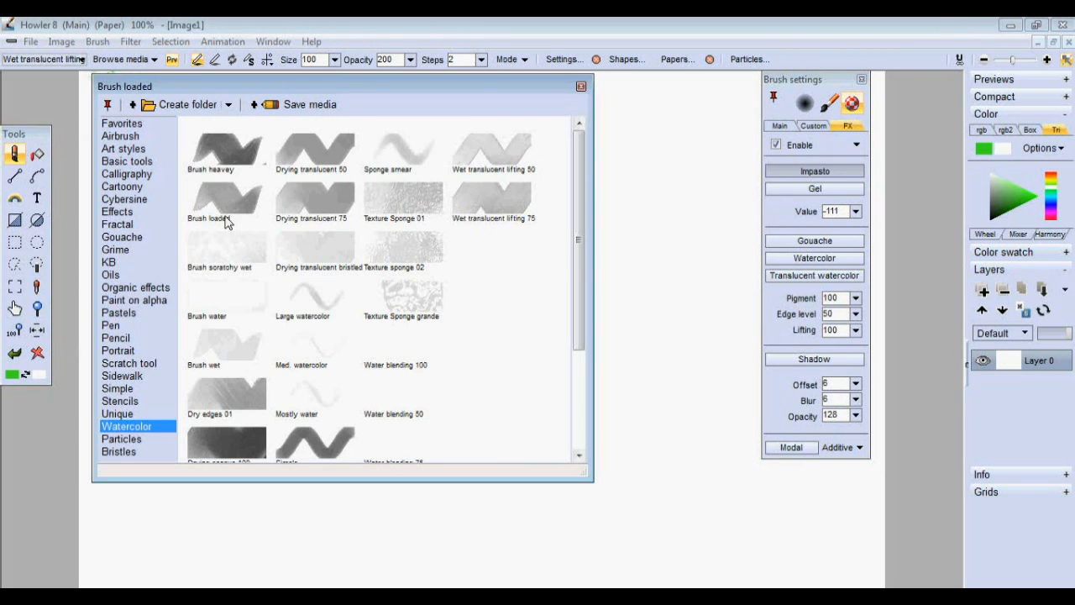
left_click(131, 288)
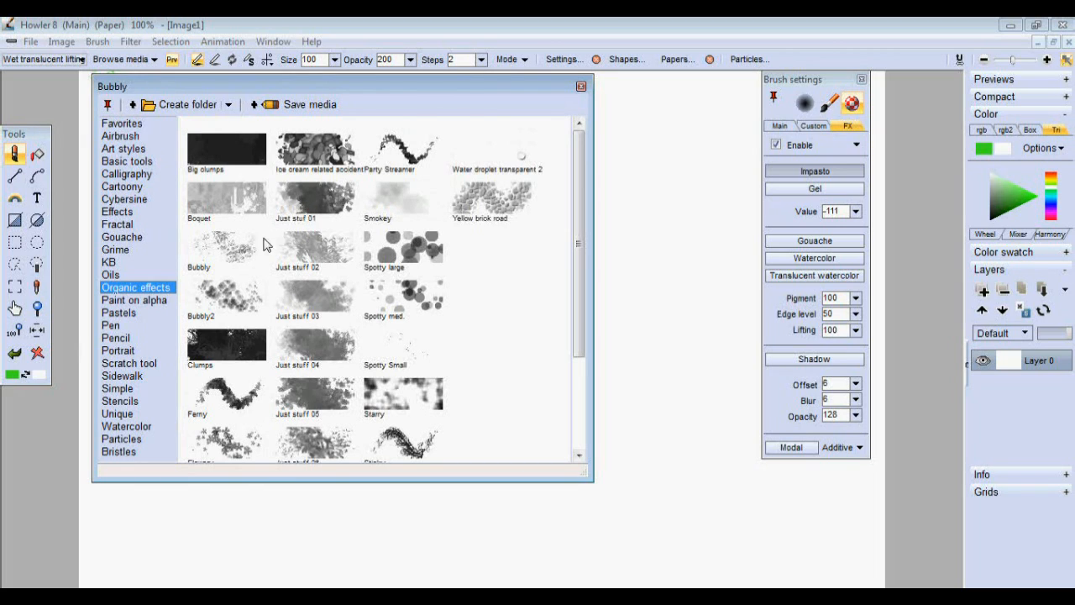
left_click(129, 137)
left_click(134, 149)
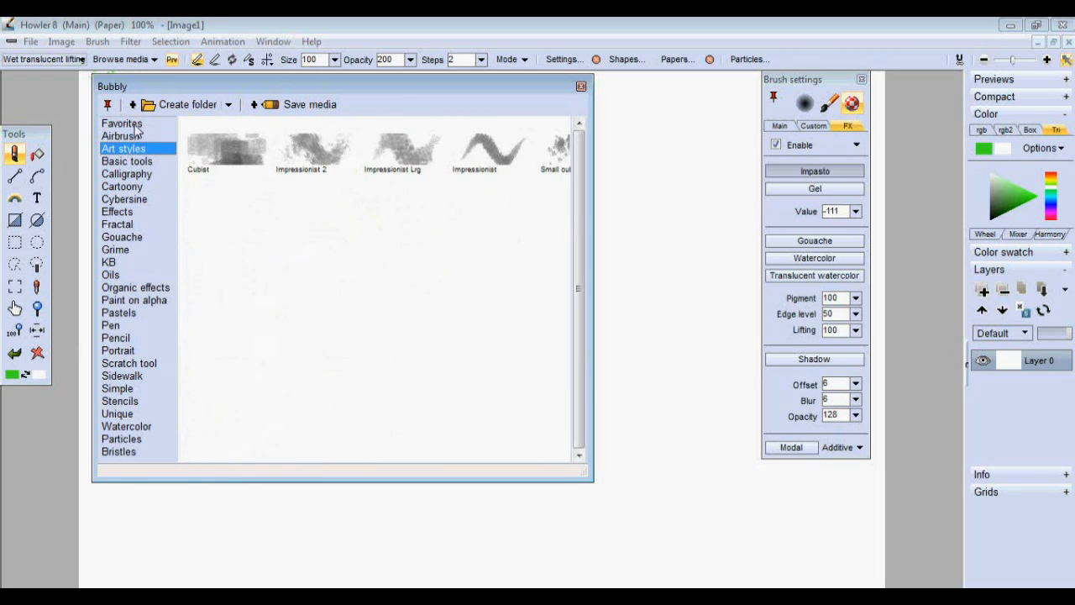
left_click(134, 124)
mouse_move(578, 252)
left_mouse_down()
mouse_move(616, 322)
mouse_move(614, 343)
mouse_move(605, 341)
left_mouse_up()
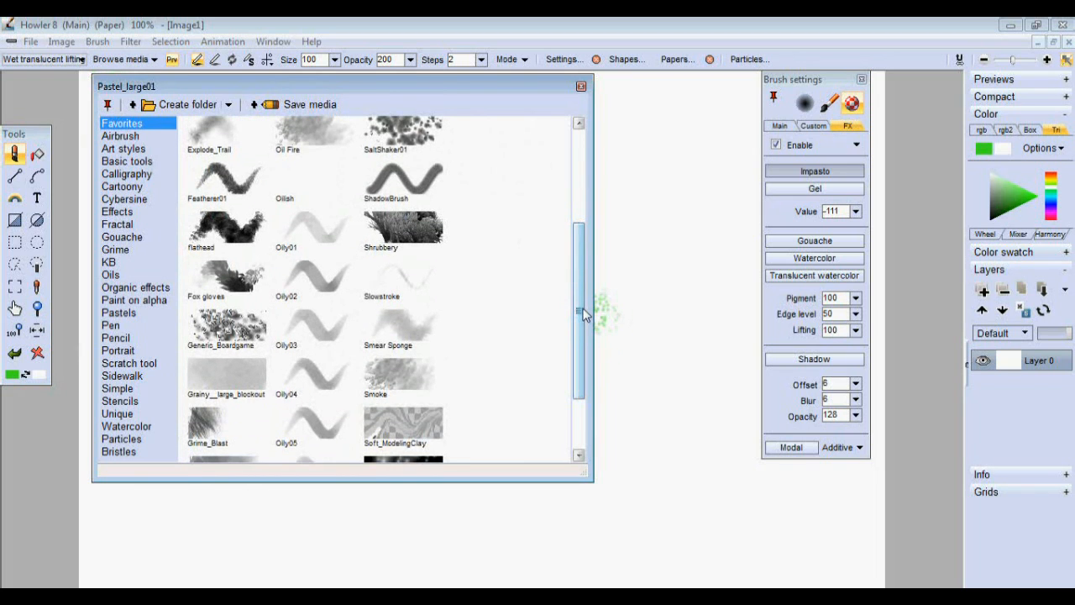
scroll(585, 314, "down", 5)
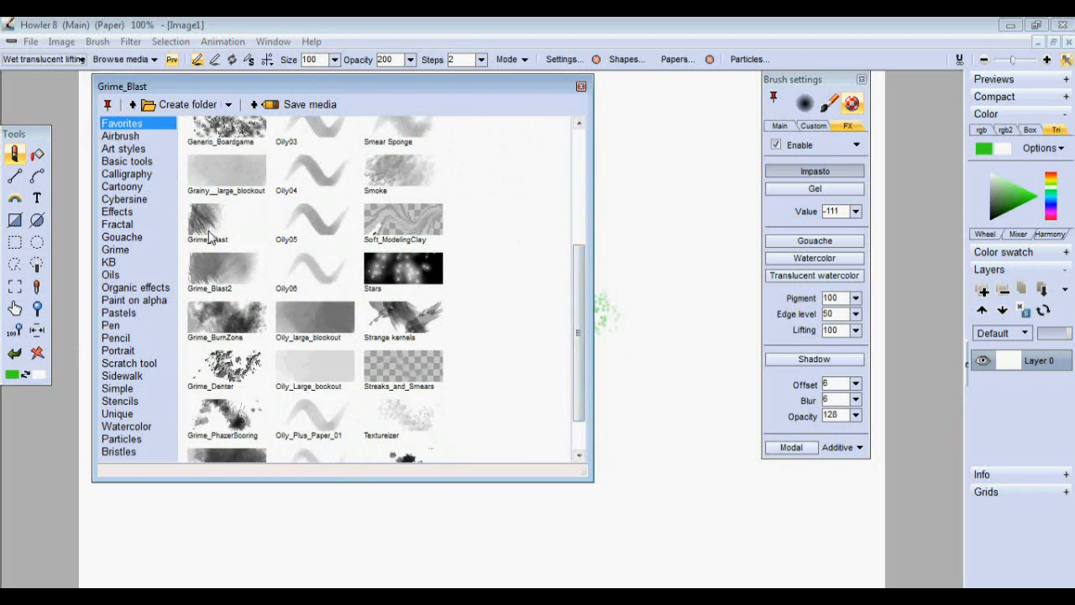
left_click(209, 238)
mouse_move(406, 274)
left_mouse_down()
mouse_move(325, 216)
mouse_move(444, 273)
mouse_move(698, 271)
left_mouse_up()
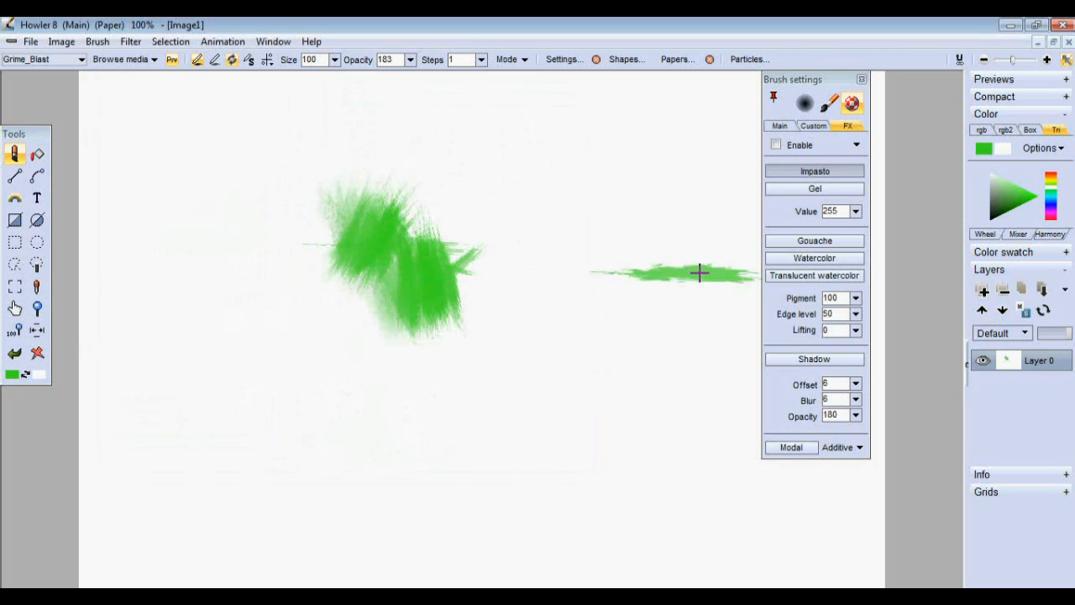
Step: Choose near-black as the paint color, clear the canvas and paint several test strokes with the Gel effect
left_click(996, 212)
mouse_move(480, 279)
left_mouse_down()
mouse_move(510, 247)
mouse_move(491, 270)
left_mouse_up()
left_click(37, 354)
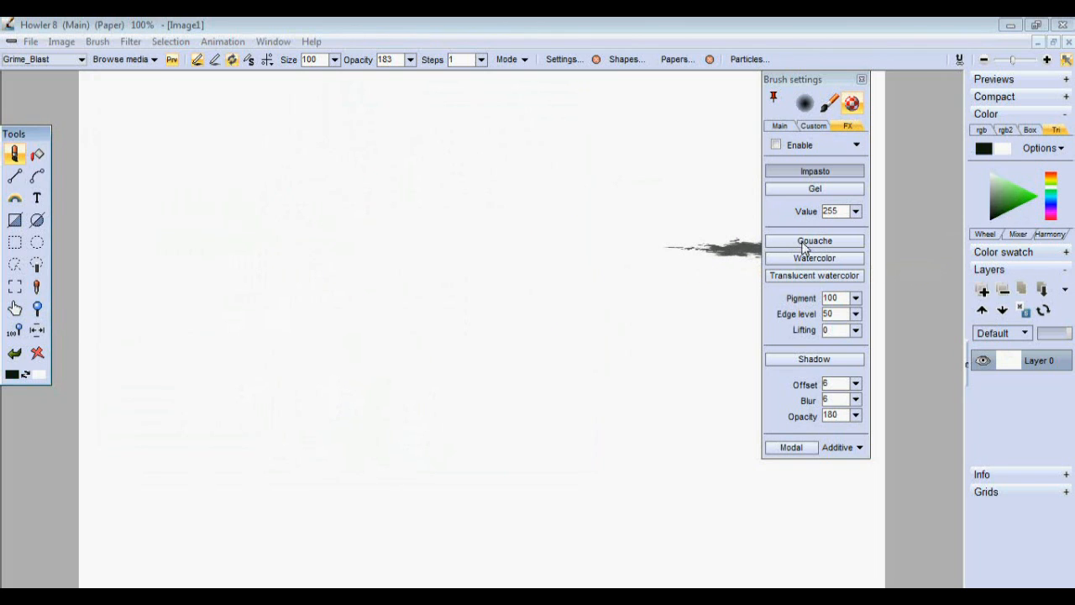
left_click(808, 188)
mouse_move(458, 285)
left_mouse_down()
mouse_move(415, 238)
mouse_move(458, 312)
left_mouse_up()
left_click_drag(530, 292, 447, 375)
left_click_drag(501, 262, 481, 374)
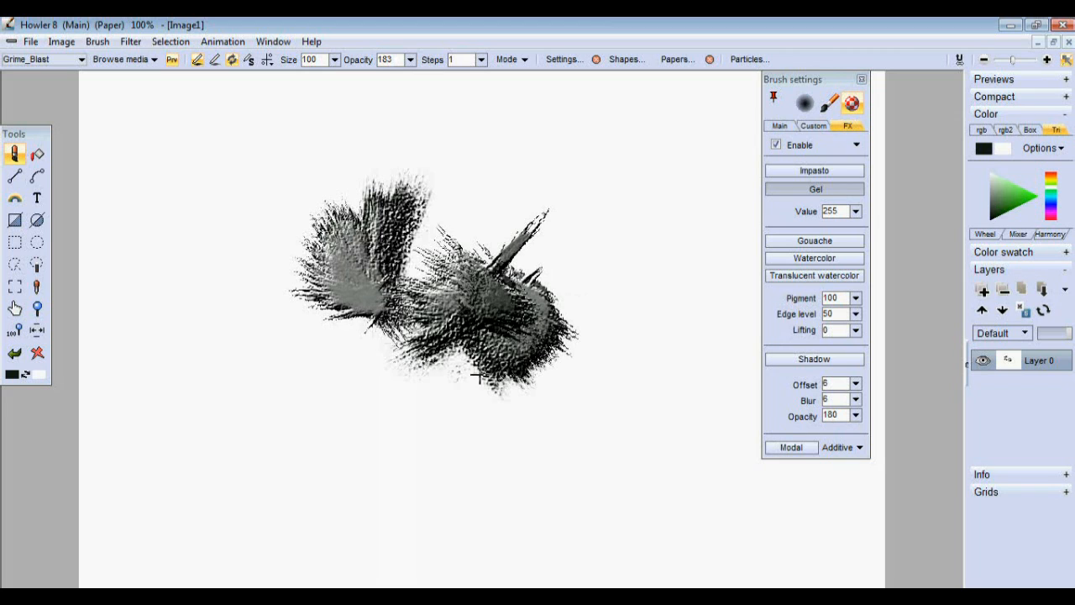
Step: Set the Gel effect's Value to -143 and paint dark test strokes, first beside the existing ones and again on a cleared canvas
left_click(855, 212)
left_click_drag(795, 236, 784, 236)
left_click_drag(517, 256, 592, 180)
left_click_drag(176, 290, 230, 338)
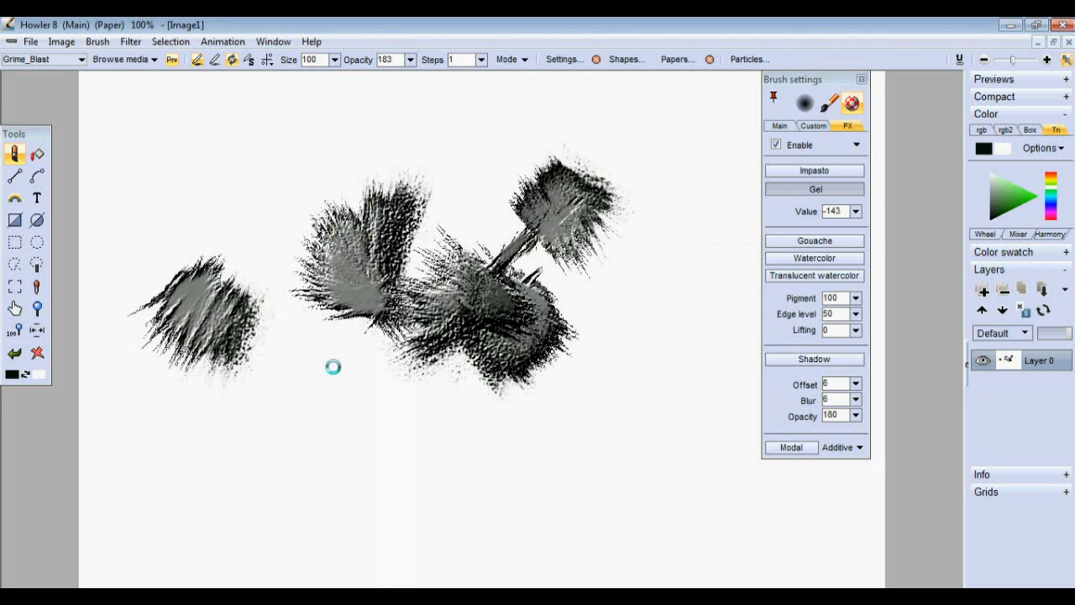
left_click(39, 353)
mouse_move(329, 250)
left_mouse_down()
mouse_move(383, 320)
mouse_move(449, 276)
mouse_move(456, 369)
mouse_move(525, 374)
mouse_move(567, 469)
mouse_move(747, 470)
left_mouse_up()
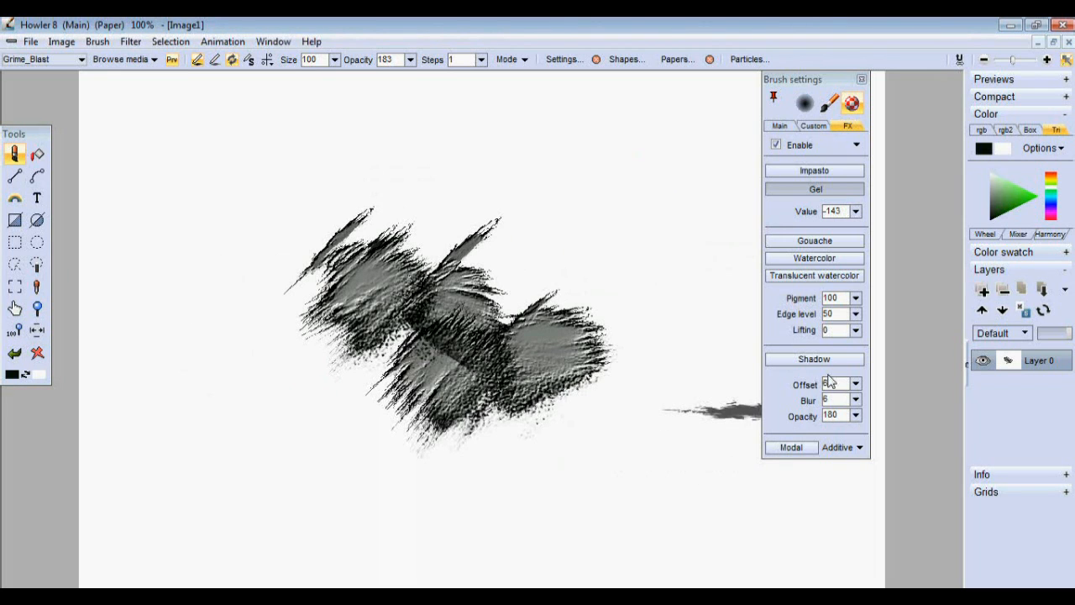
Step: Switch the brush effect to Translucent watercolor and clear the canvas
left_click(831, 260)
left_click(840, 278)
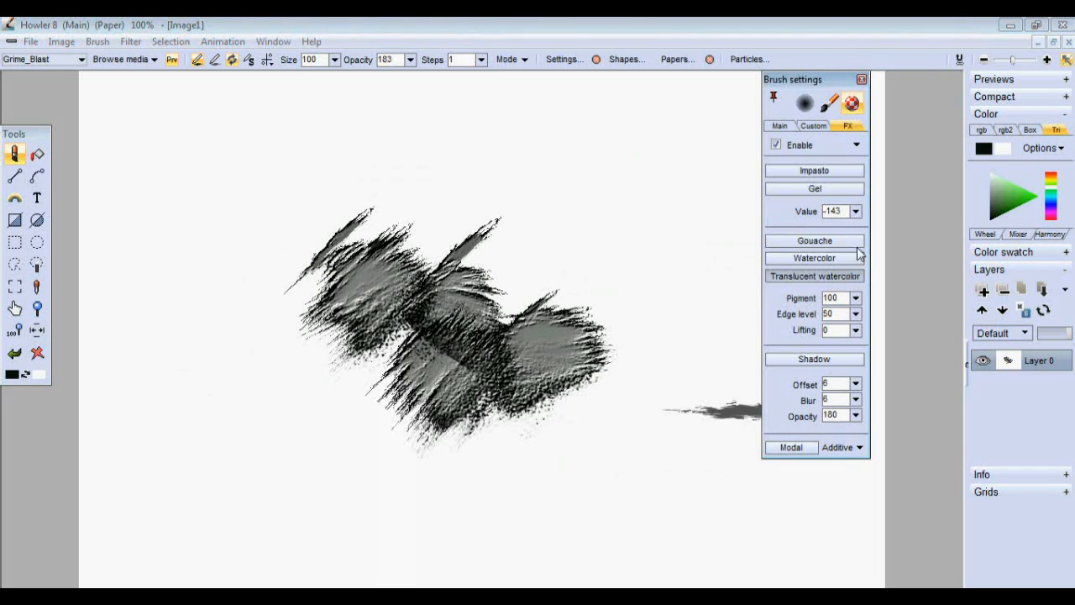
left_click(38, 353)
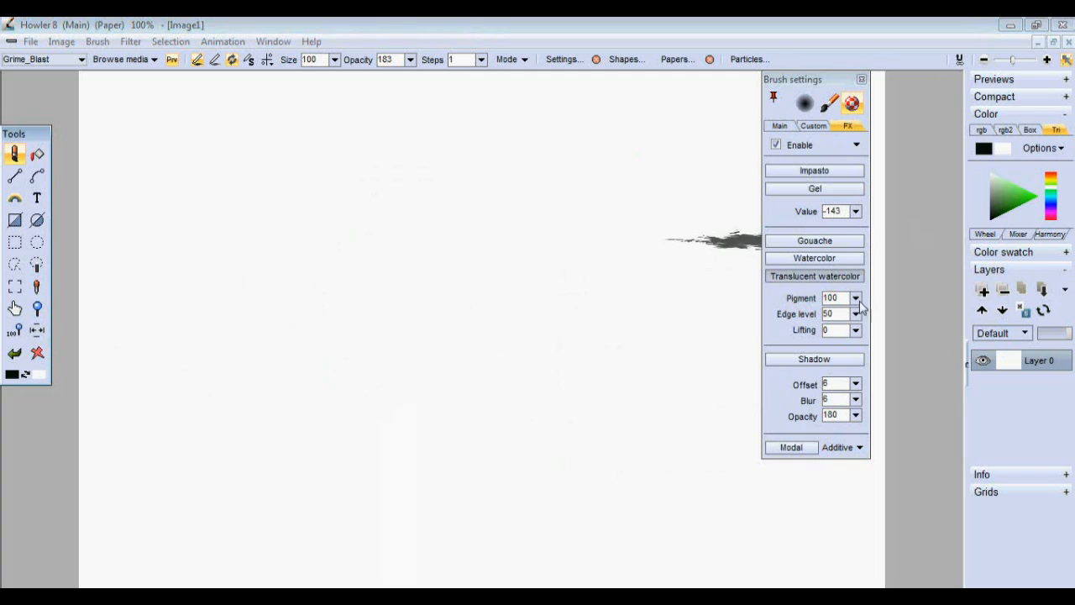
Step: Load the Brush loaded preset from the Watercolor brushes and paint a broad near-black zigzag
left_click(139, 60)
left_click(137, 338)
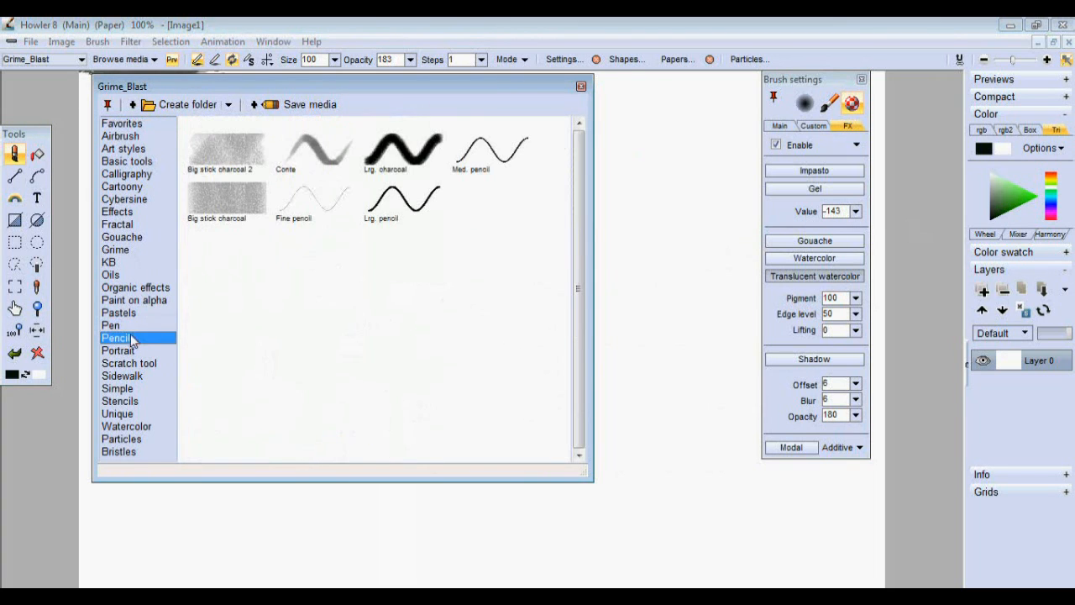
left_click(143, 426)
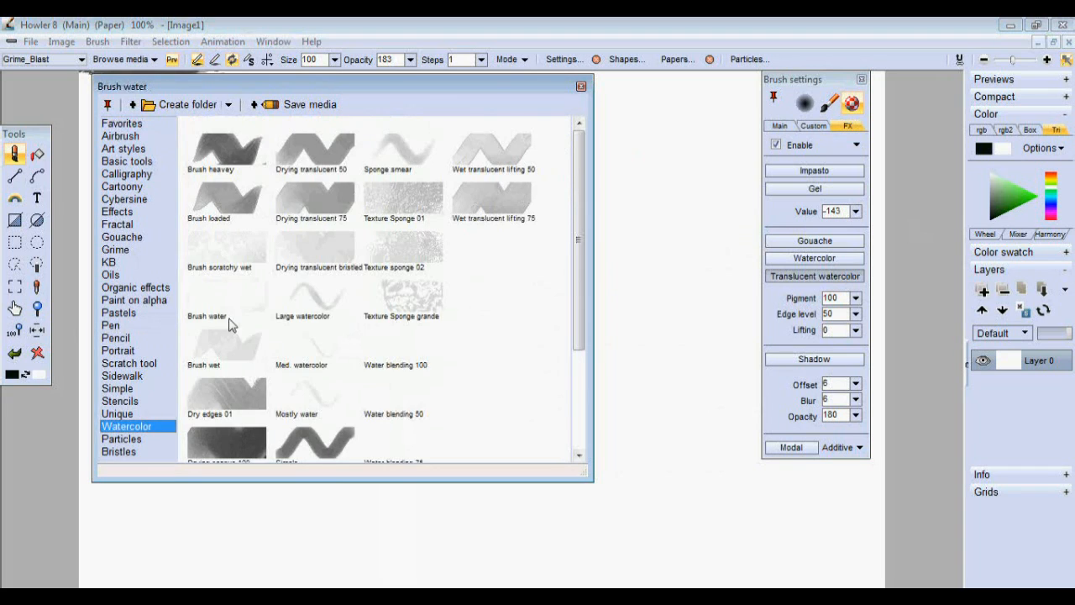
double_click(256, 210)
mouse_move(244, 317)
left_mouse_down()
mouse_move(322, 331)
mouse_move(695, 282)
left_mouse_up()
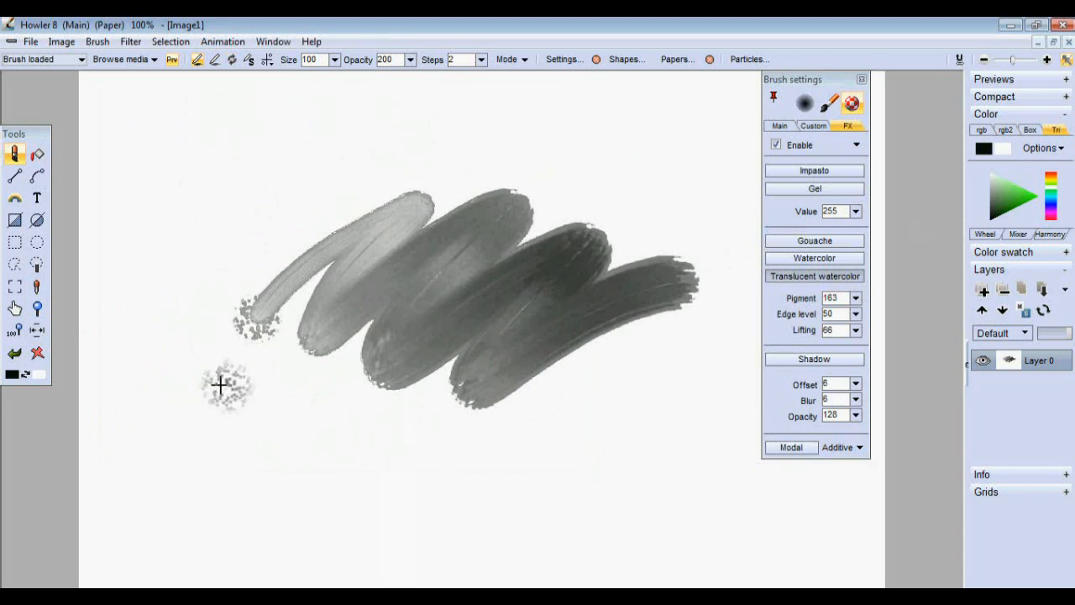
Step: Clear the canvas, choose bright green and paint a dense diagonal zigzag
left_click(49, 351)
left_click(1017, 210)
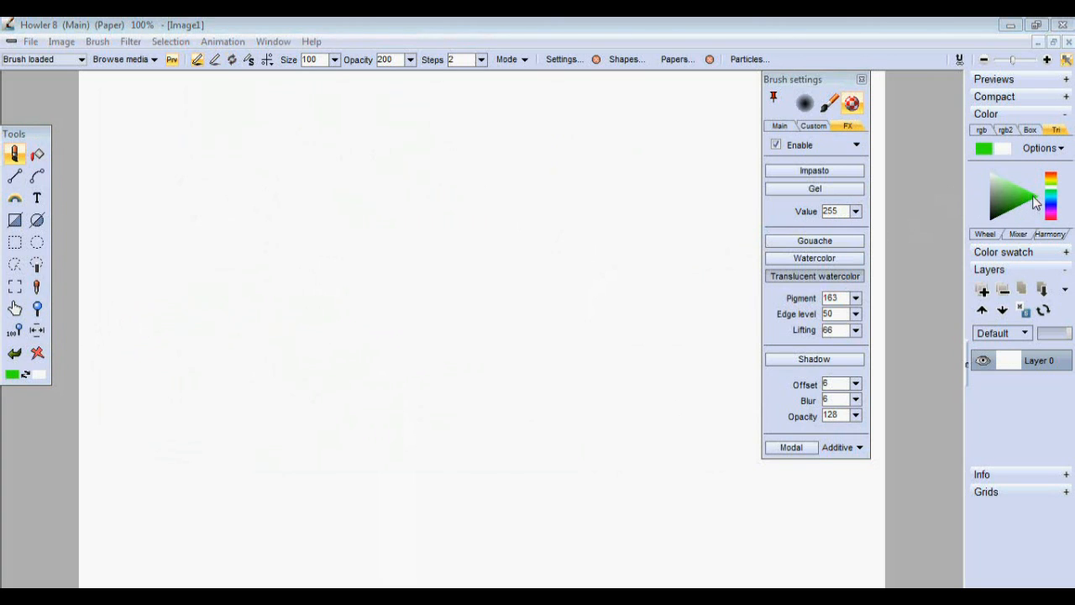
mouse_move(492, 222)
left_mouse_down()
mouse_move(456, 304)
mouse_move(551, 364)
mouse_move(599, 490)
mouse_move(598, 517)
left_mouse_up()
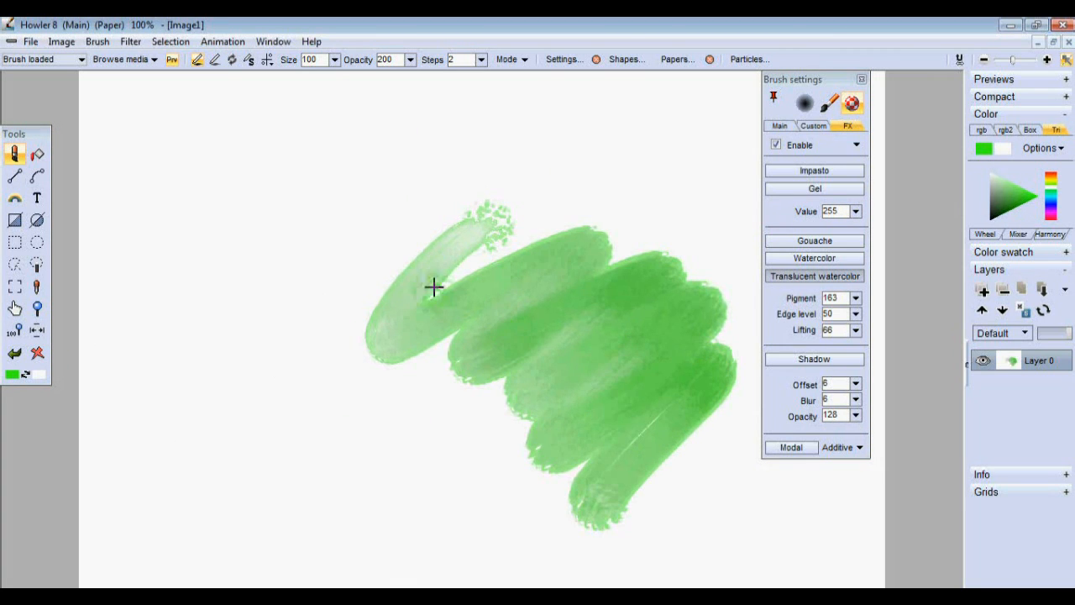
Step: Set the Edge level to 1 and paint a bright green zigzag across the upper canvas and a dark green one at the lower left
left_click(857, 315)
left_click_drag(777, 339, 766, 337)
mouse_move(245, 323)
left_mouse_down()
mouse_move(231, 182)
mouse_move(311, 123)
mouse_move(565, 128)
mouse_move(592, 224)
left_mouse_up()
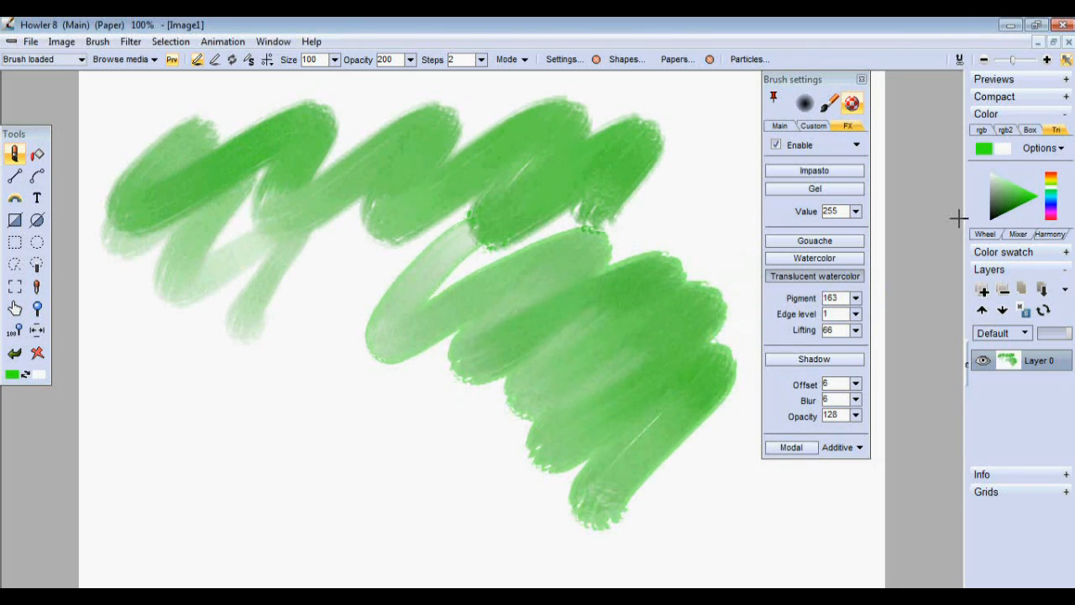
left_click(1005, 210)
left_click_drag(278, 384, 521, 424)
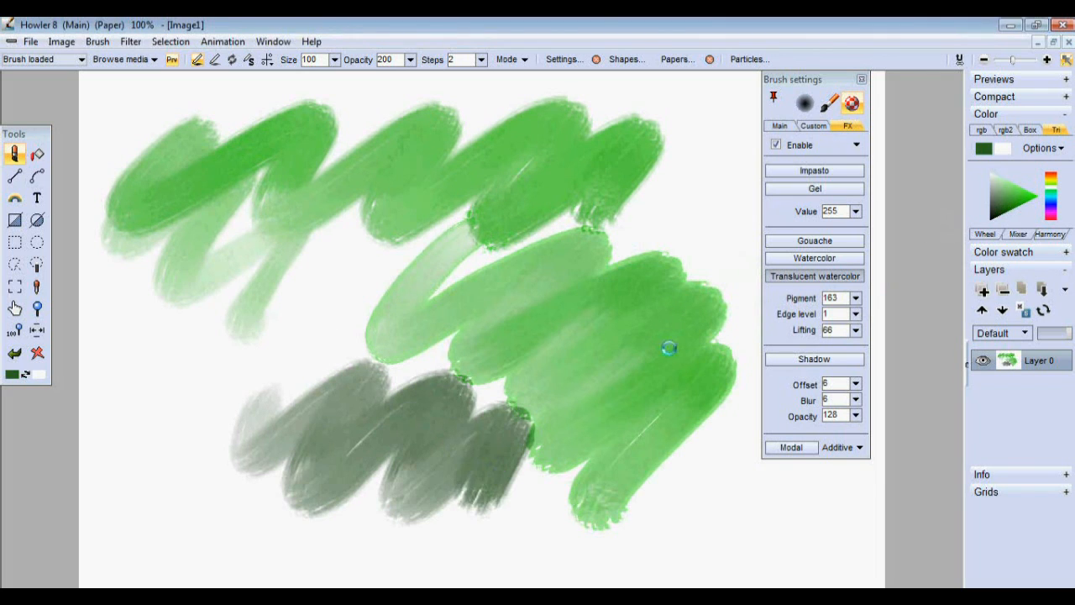
Step: Set the Edge level to 100 and paint a dark green zigzag over the earlier strokes, then another on a cleared canvas
left_click(856, 313)
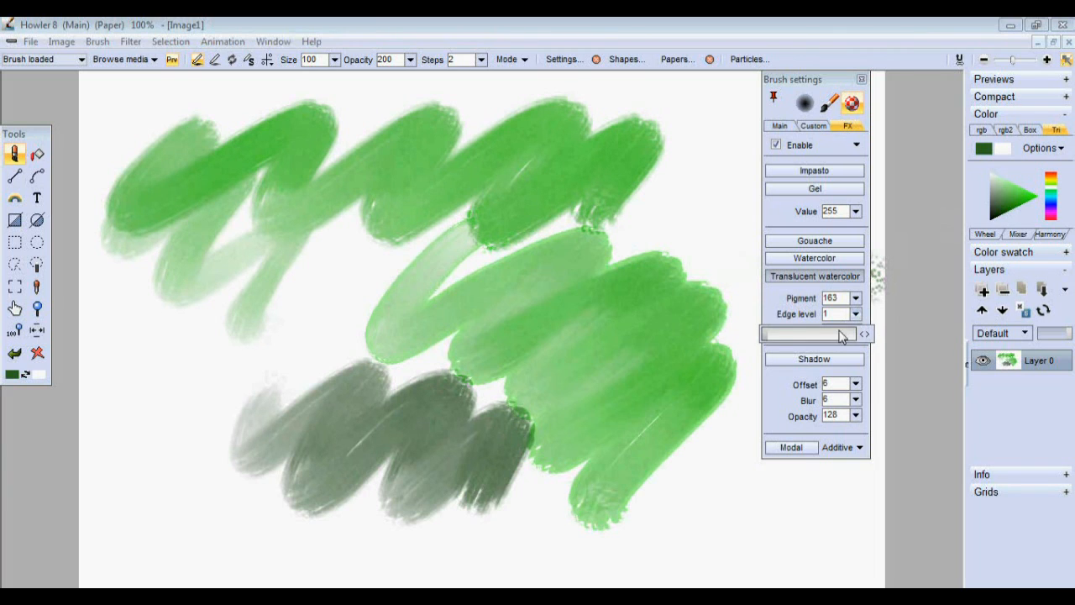
left_click_drag(843, 336, 857, 336)
mouse_move(284, 332)
left_mouse_down()
mouse_move(239, 386)
mouse_move(469, 375)
mouse_move(444, 429)
left_mouse_up()
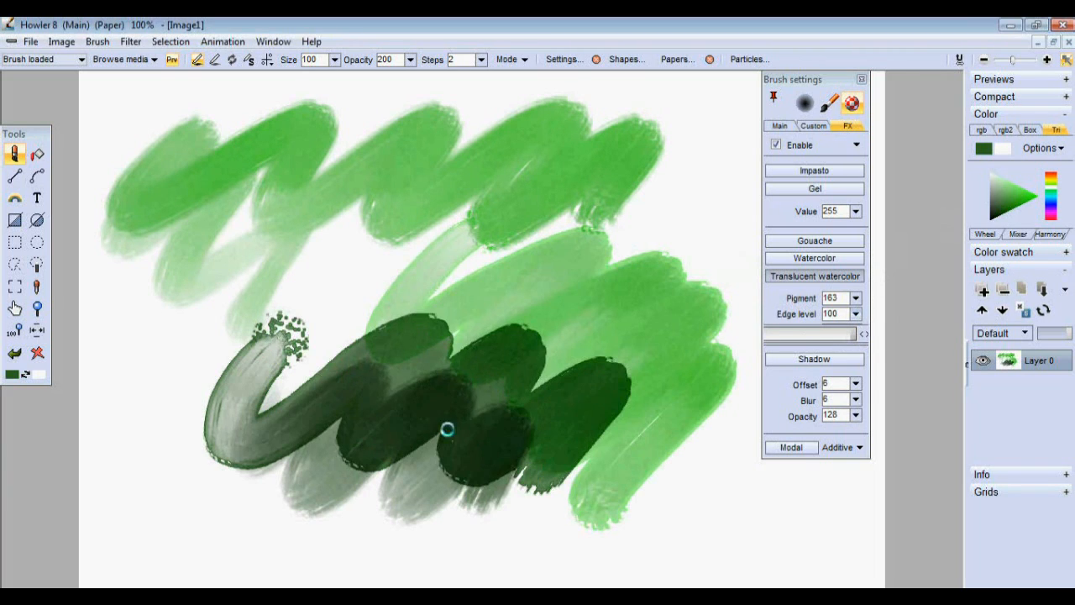
left_click(37, 353)
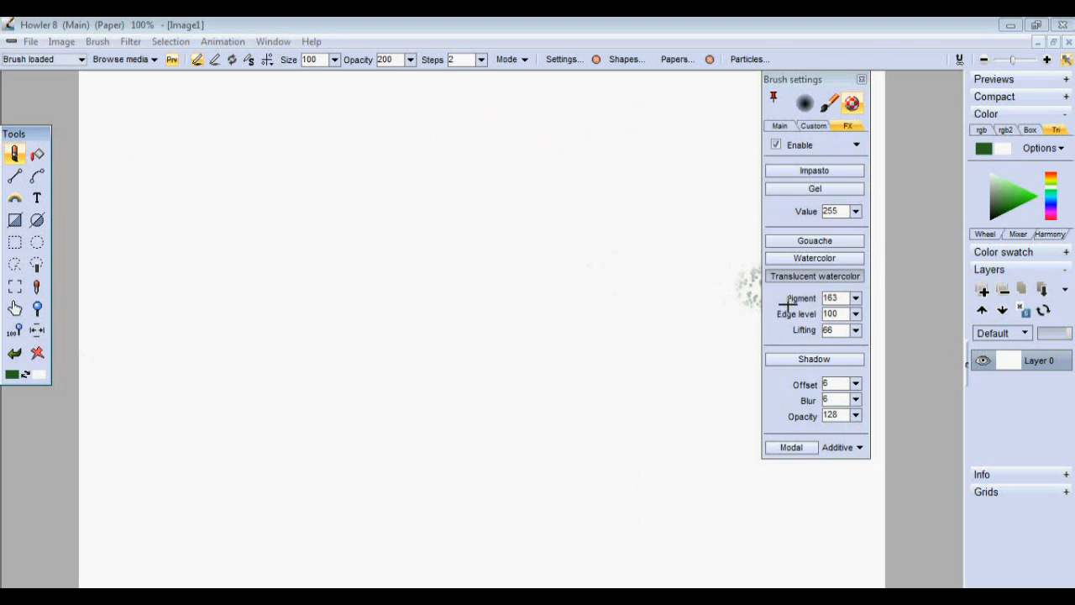
mouse_move(622, 252)
left_mouse_down()
mouse_move(517, 320)
mouse_move(422, 294)
mouse_move(380, 224)
left_mouse_up()
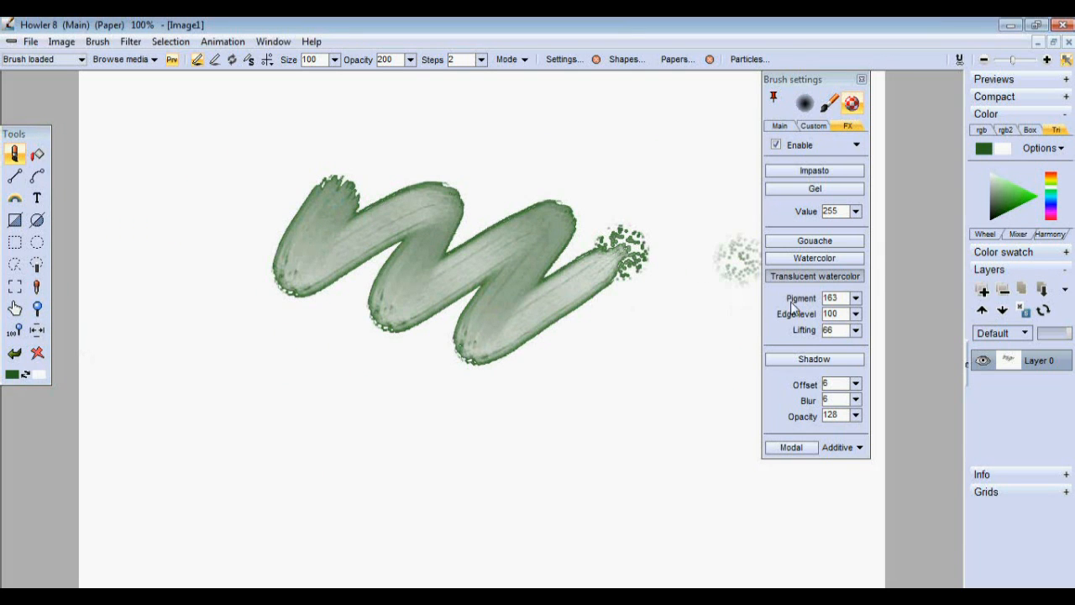
Step: Switch the brush effect to Gouache and paint dark green zigzags, clearing the canvas between attempts
left_click(806, 241)
mouse_move(357, 373)
left_mouse_down()
mouse_move(353, 446)
mouse_move(580, 448)
mouse_move(550, 504)
left_mouse_up()
left_click(36, 353)
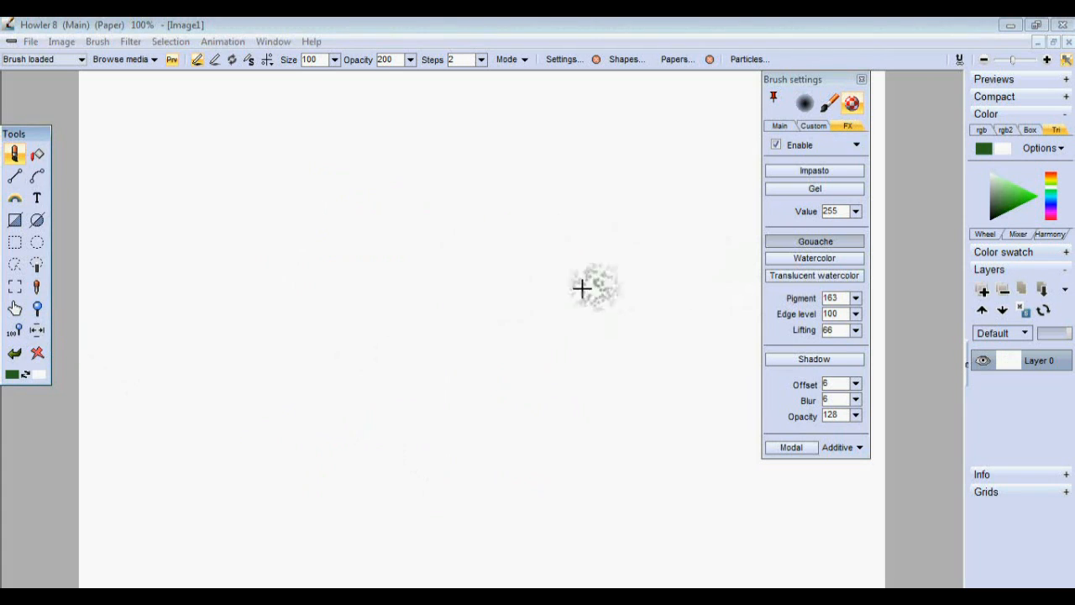
left_click_drag(281, 332, 432, 208)
mouse_move(357, 313)
left_mouse_down()
mouse_move(531, 197)
mouse_move(617, 221)
left_mouse_up()
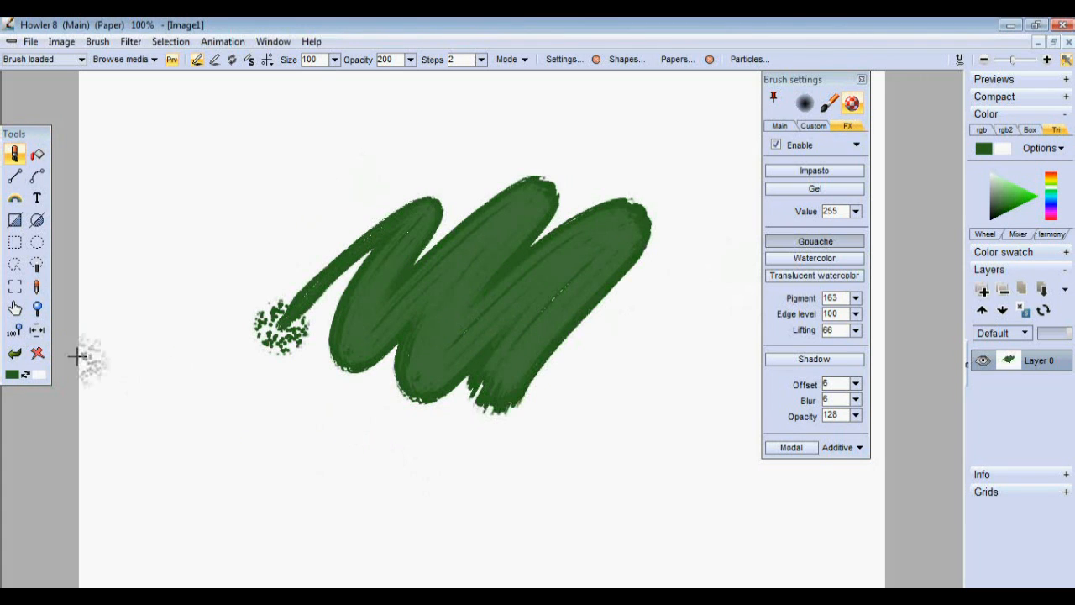
left_click(37, 353)
mouse_move(416, 204)
left_mouse_down()
mouse_move(348, 310)
mouse_move(643, 216)
left_mouse_up()
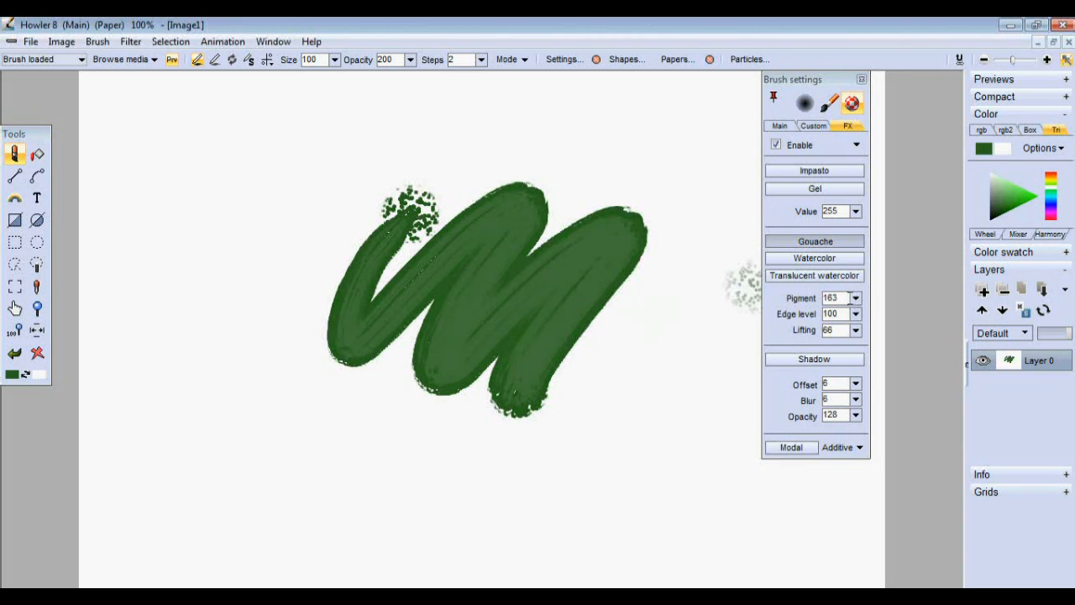
Step: Set the Pigment to 20 and paint pale strokes over the lower right and upper parts of the dark green zigzag
left_click(855, 298)
left_click_drag(777, 325, 773, 325)
mouse_move(619, 356)
left_mouse_down()
mouse_move(576, 360)
mouse_move(684, 377)
mouse_move(501, 367)
left_mouse_up()
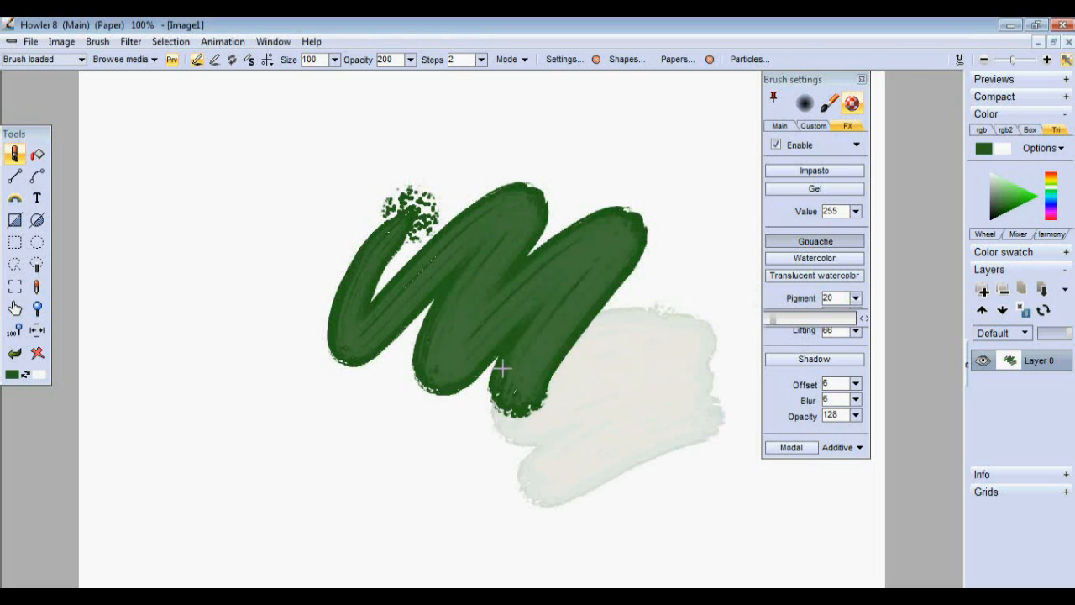
mouse_move(312, 204)
left_mouse_down()
mouse_move(360, 260)
mouse_move(493, 278)
mouse_move(638, 202)
left_mouse_up()
left_click(218, 359)
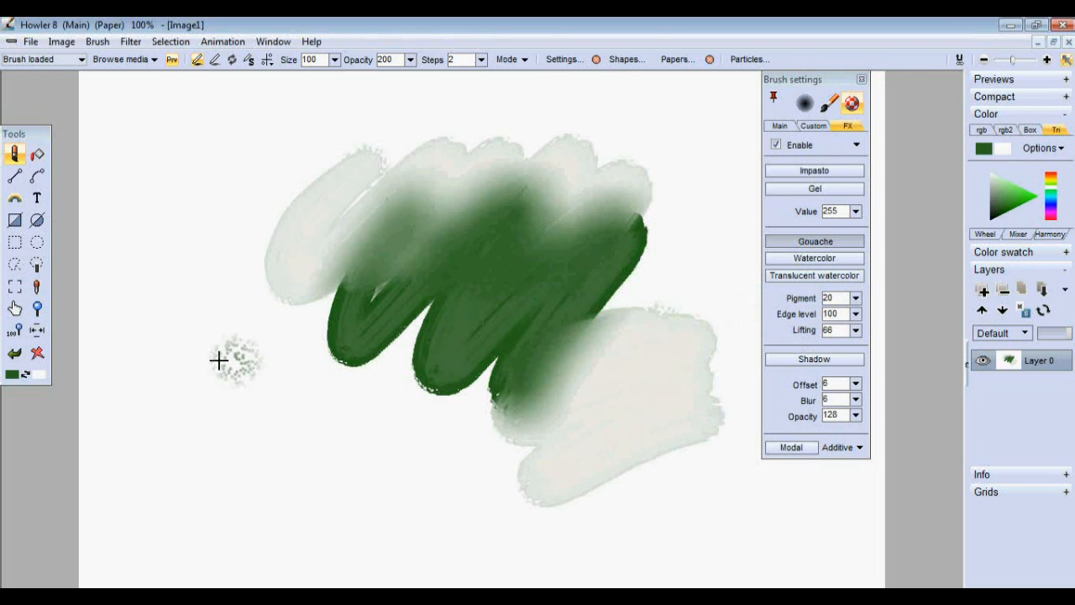
Step: Clear the canvas and paint overlapping pale low-pigment Gouache strokes across the center and upper right
left_click(38, 353)
mouse_move(357, 190)
left_mouse_down()
mouse_move(323, 230)
mouse_move(525, 230)
mouse_move(654, 284)
left_mouse_up()
mouse_move(701, 336)
left_mouse_down()
mouse_move(524, 344)
mouse_move(595, 288)
mouse_move(584, 349)
mouse_move(599, 456)
mouse_move(663, 454)
left_mouse_up()
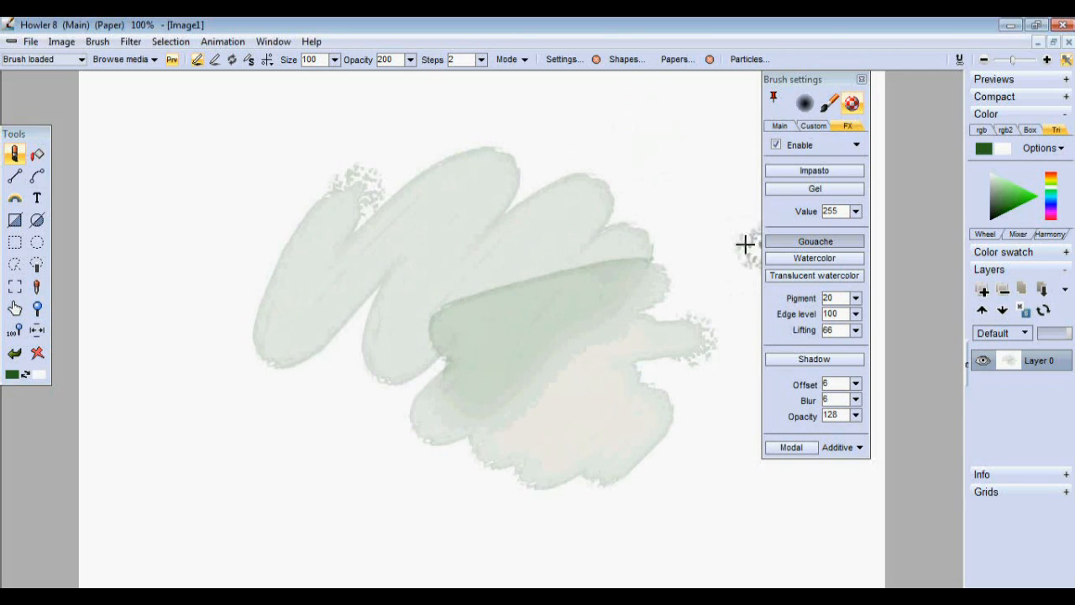
mouse_move(591, 125)
left_mouse_down()
mouse_move(566, 274)
mouse_move(603, 301)
mouse_move(685, 205)
mouse_move(654, 347)
mouse_move(670, 376)
left_mouse_up()
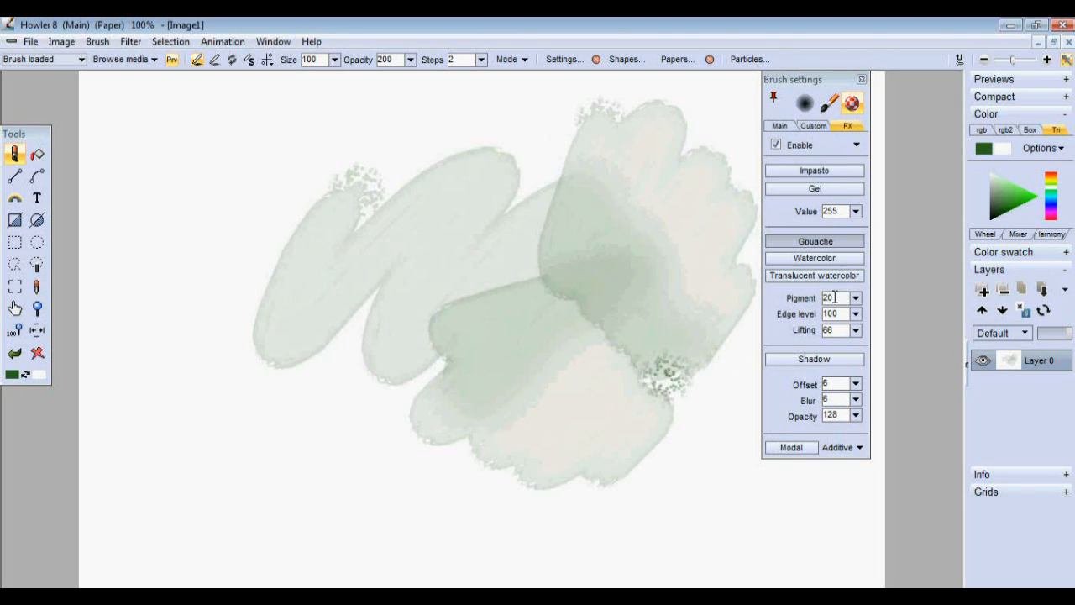
Step: Raise the Pigment to about 196 and paint a solid dark green patch on the canvas's left side
left_click(854, 299)
left_click(851, 318)
mouse_move(384, 309)
left_mouse_down()
mouse_move(274, 435)
mouse_move(337, 275)
mouse_move(290, 252)
mouse_move(180, 293)
mouse_move(294, 158)
left_mouse_up()
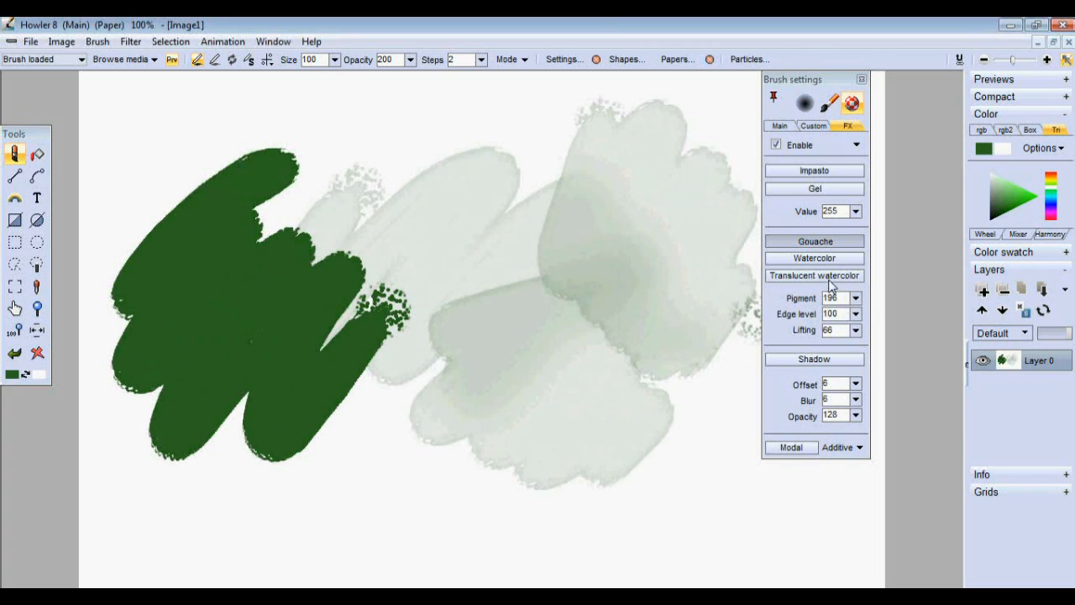
Step: Set the Pigment to 80 and paint strokes out of the lower edge of the solid dark green patch
left_click(855, 313)
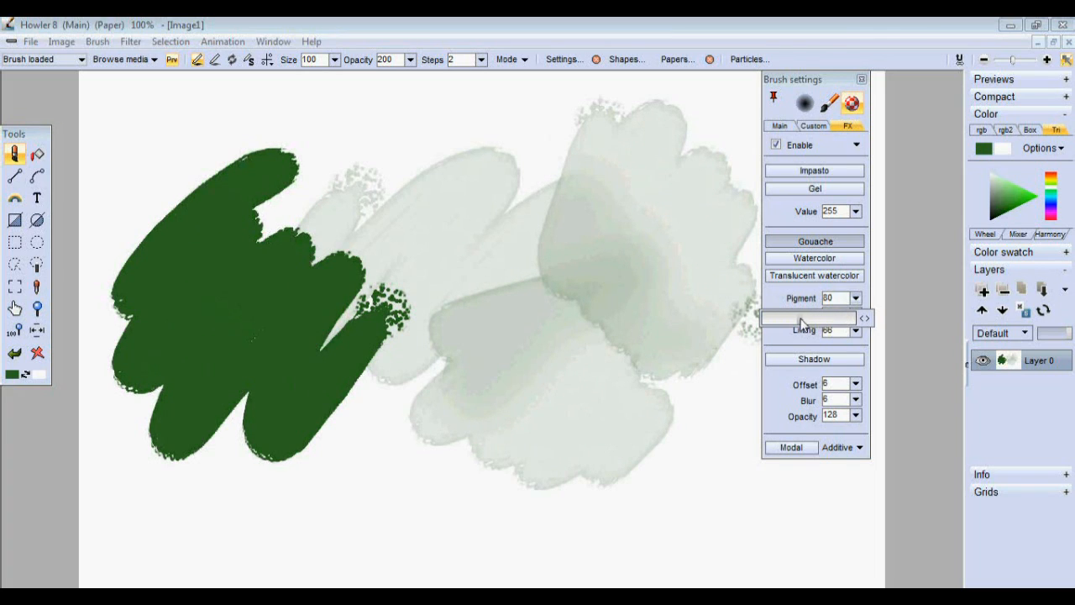
mouse_move(341, 377)
left_mouse_down()
mouse_move(405, 465)
mouse_move(317, 381)
mouse_move(480, 465)
mouse_move(346, 336)
mouse_move(382, 333)
mouse_move(481, 399)
mouse_move(481, 370)
left_mouse_up()
mouse_move(291, 410)
left_mouse_down()
mouse_move(238, 497)
mouse_move(220, 406)
left_mouse_up()
left_click_drag(558, 368, 576, 367)
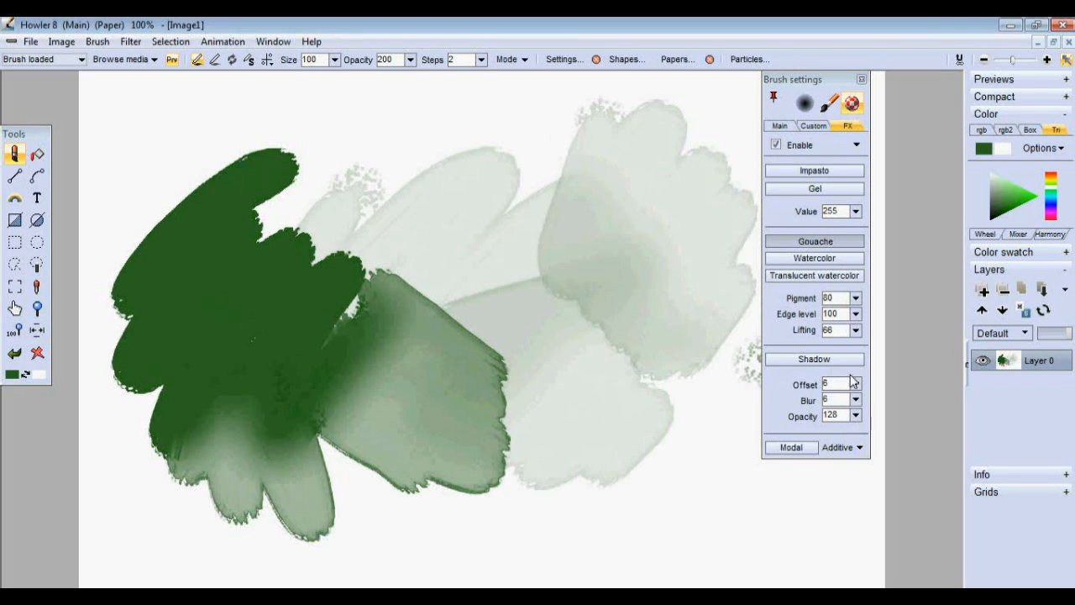
Step: Set the Lifting to 191 and paint strokes over the dark green patch and a zigzag across the pale area
left_click(856, 331)
left_click_drag(844, 357, 851, 357)
mouse_move(356, 385)
left_mouse_down()
mouse_move(472, 447)
mouse_move(347, 468)
mouse_move(243, 509)
left_mouse_up()
mouse_move(393, 195)
left_mouse_down()
mouse_move(398, 185)
mouse_move(473, 259)
mouse_move(634, 226)
left_mouse_up()
left_click_drag(584, 318, 609, 370)
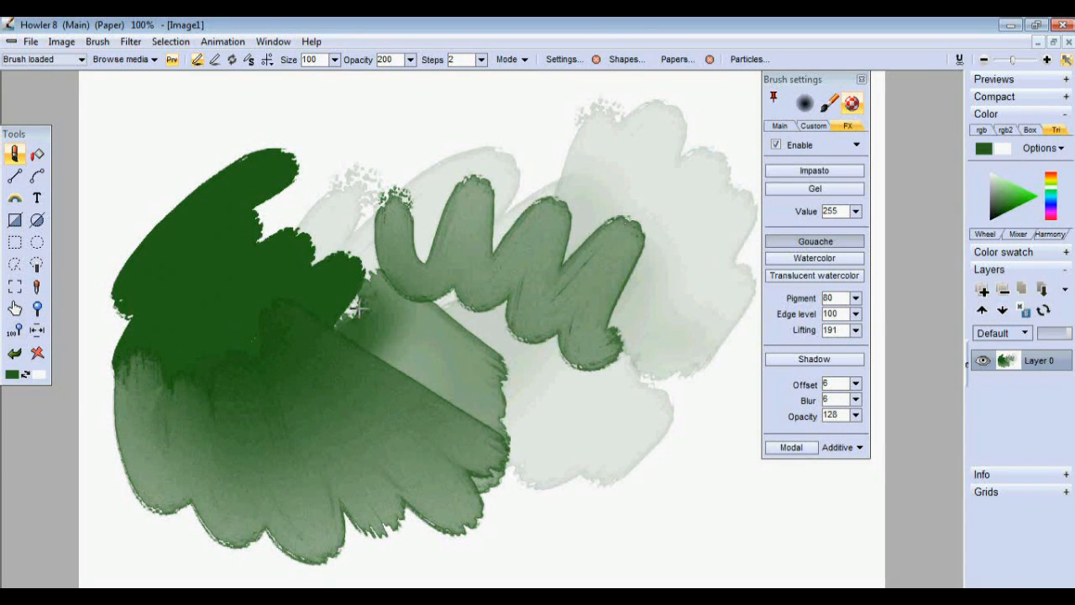
mouse_move(316, 271)
left_mouse_down()
mouse_move(346, 173)
mouse_move(425, 171)
left_mouse_up()
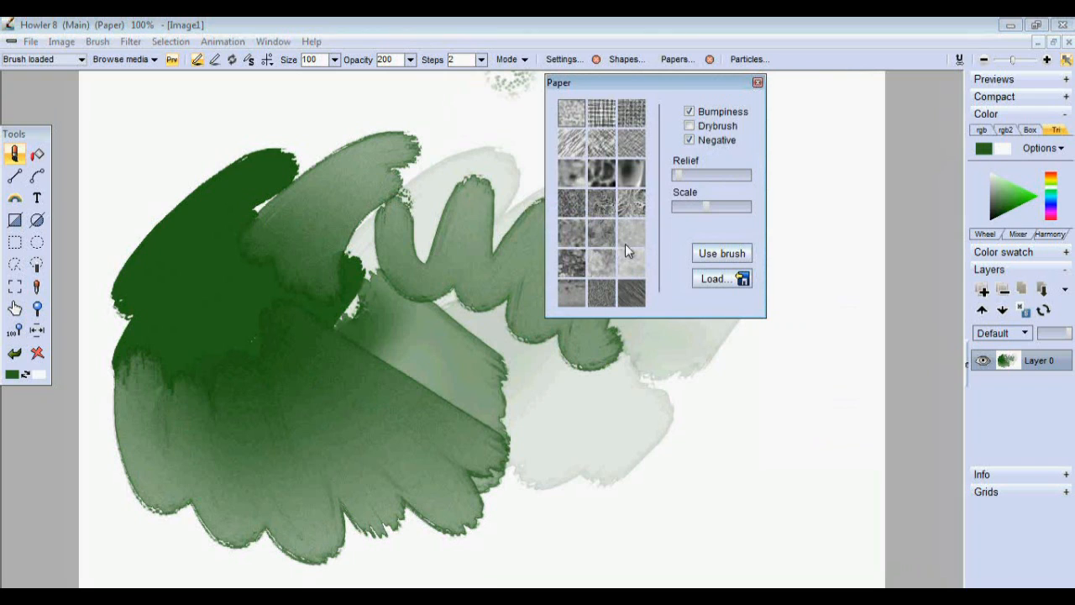
Step: Paint a zigzag with the paper's Bumpiness on, then turn Bumpiness off, enable Drybrush and paint another patch beside it
mouse_move(571, 372)
left_mouse_down()
mouse_move(624, 431)
mouse_move(772, 395)
left_mouse_up()
left_click(690, 126)
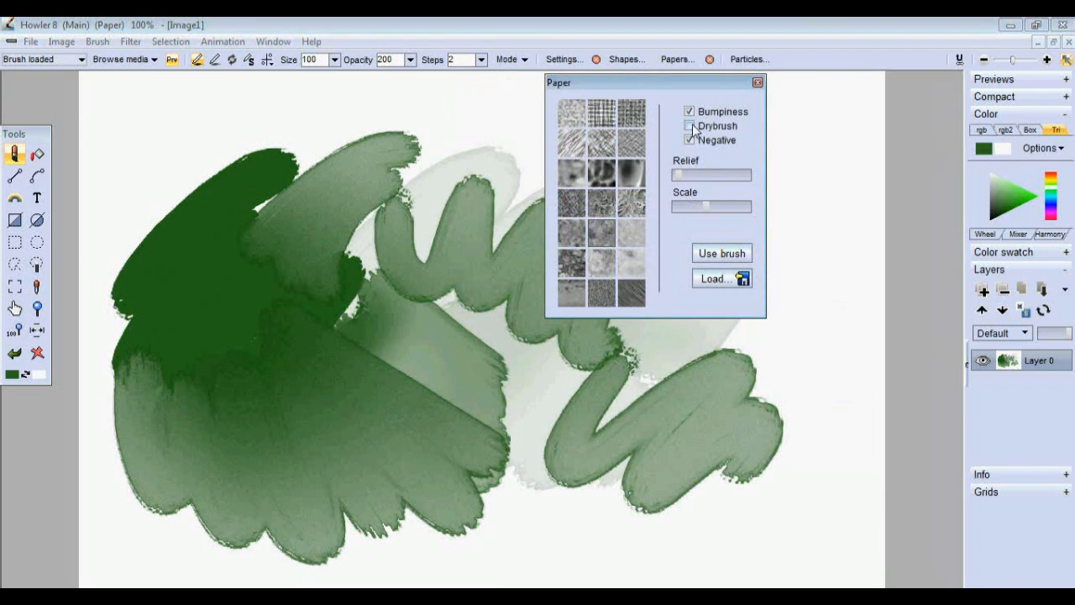
left_click(689, 112)
left_click(689, 126)
left_click(689, 127)
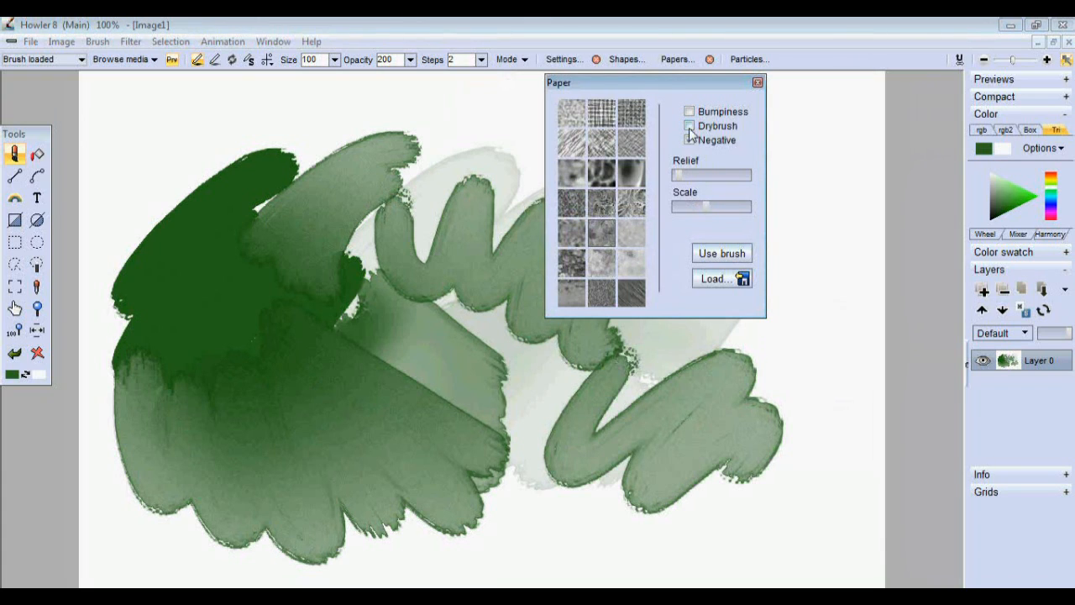
left_click(690, 126)
mouse_move(739, 362)
left_mouse_down()
mouse_move(760, 336)
mouse_move(828, 355)
mouse_move(877, 273)
left_mouse_up()
Step: Increase the paper's Relief and paint a small test patch, then a long dry-brush zigzag on a cleared canvas
left_click(701, 178)
mouse_move(786, 183)
left_mouse_down()
mouse_move(865, 172)
mouse_move(837, 248)
left_mouse_up()
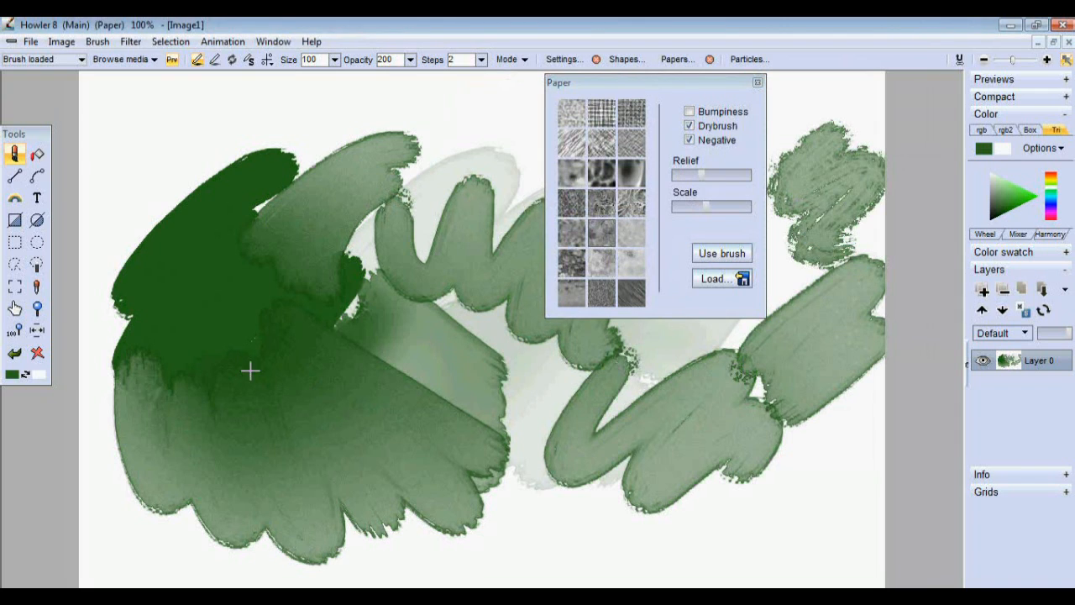
left_click(47, 359)
mouse_move(277, 191)
left_mouse_down()
mouse_move(247, 228)
mouse_move(372, 240)
mouse_move(474, 373)
mouse_move(661, 378)
left_mouse_up()
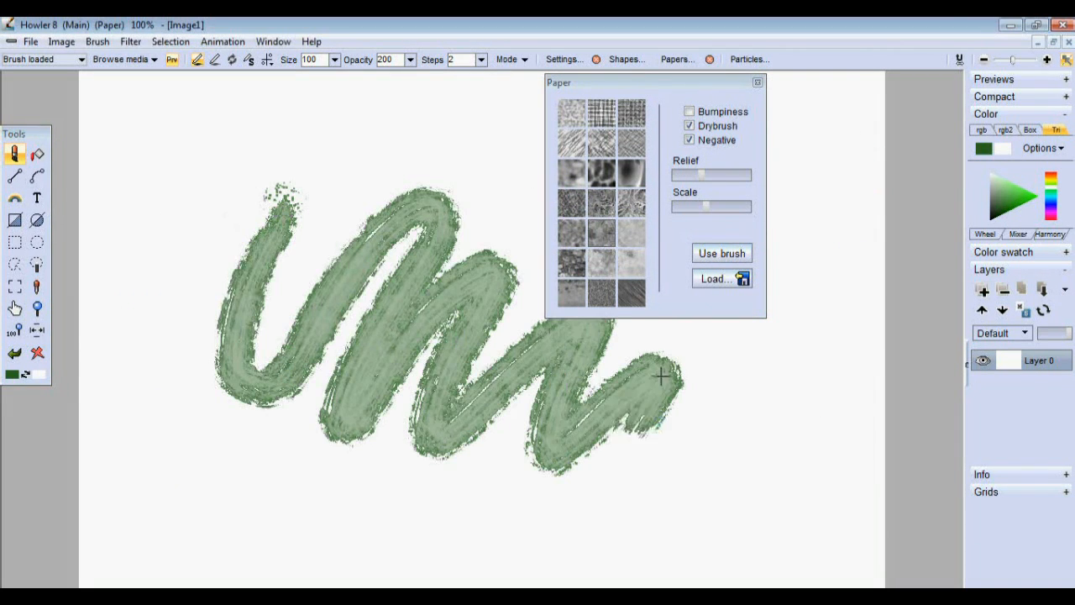
Step: Set the brush opacity to 117 and paint a dry-brush stroke above the zigzag
left_click(410, 60)
left_click_drag(386, 81, 352, 80)
left_click_drag(327, 180, 552, 189)
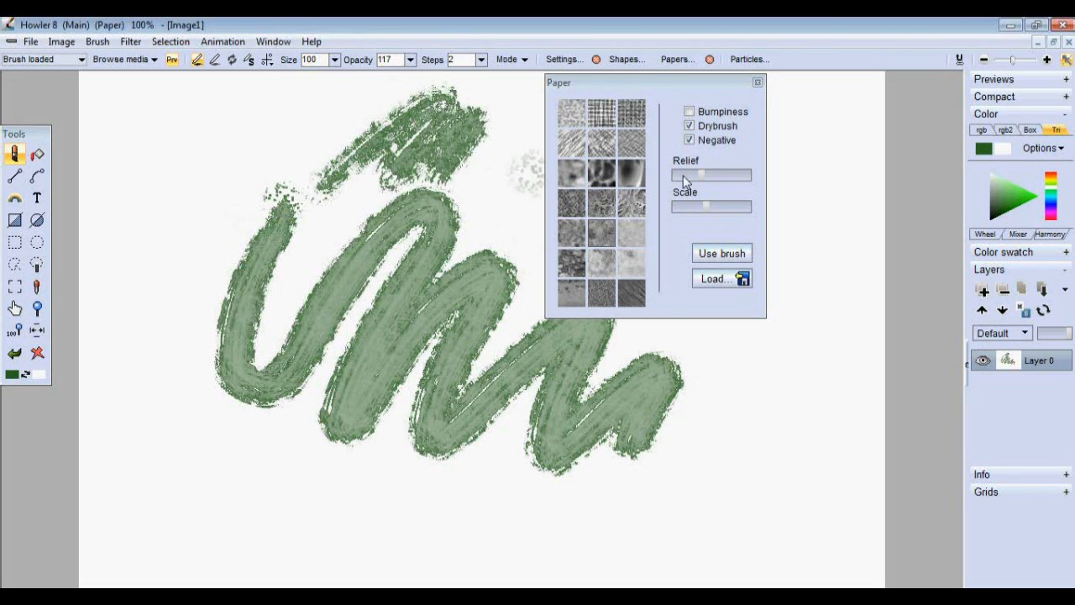
Step: Lower the paper's Relief, paint a test stroke over the zigzag and clear the canvas
left_click(702, 178)
mouse_move(228, 158)
left_mouse_down()
mouse_move(113, 308)
mouse_move(304, 378)
mouse_move(400, 460)
left_mouse_up()
left_click(39, 353)
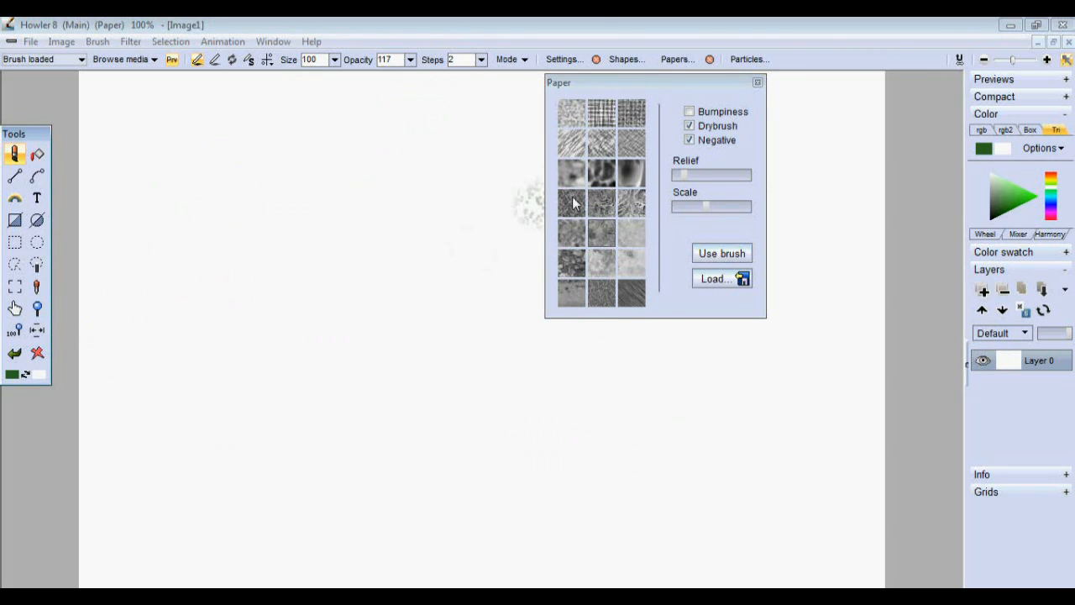
Step: Paint three dry-brush zigzag strokes on the blank canvas: a large central one, a smaller one below-left and another at lower right
mouse_move(344, 181)
left_mouse_down()
mouse_move(290, 352)
mouse_move(384, 427)
mouse_move(506, 413)
mouse_move(530, 466)
left_mouse_up()
mouse_move(240, 385)
left_mouse_down()
mouse_move(245, 410)
mouse_move(221, 515)
mouse_move(403, 525)
left_mouse_up()
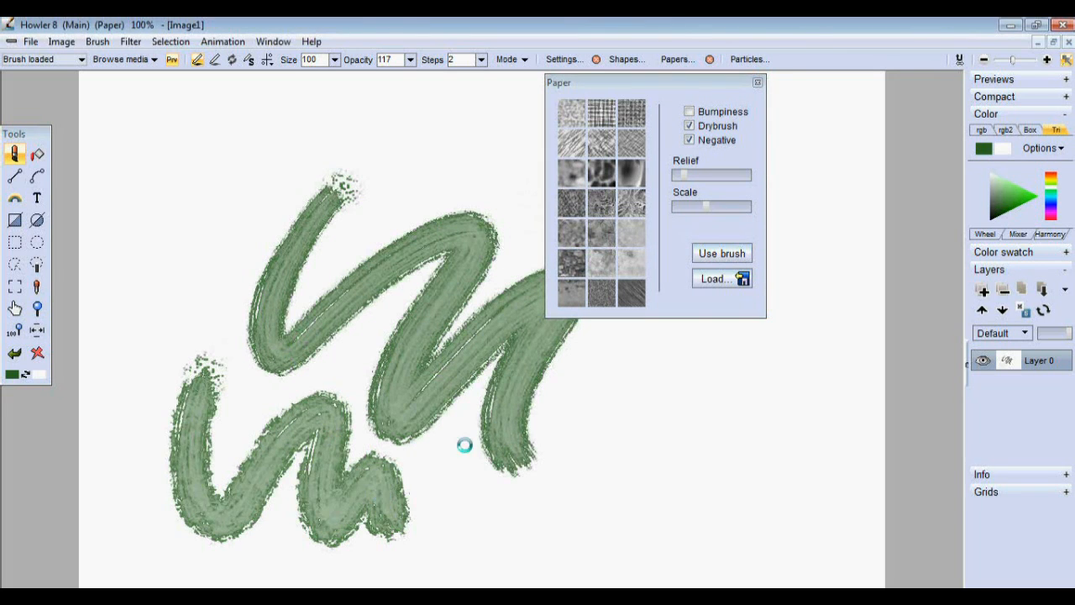
mouse_move(609, 342)
left_mouse_down()
mouse_move(711, 367)
mouse_move(696, 475)
mouse_move(784, 503)
left_mouse_up()
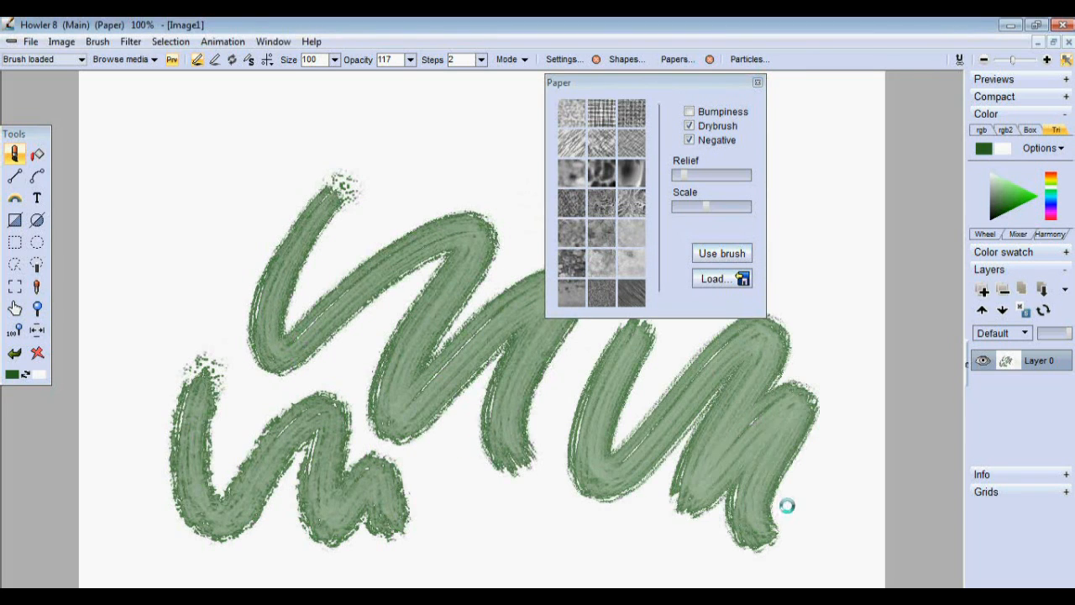
Step: Show the prompt for saving the current brush as media without saving, and look through the Watercolor brush presets
left_click(140, 61)
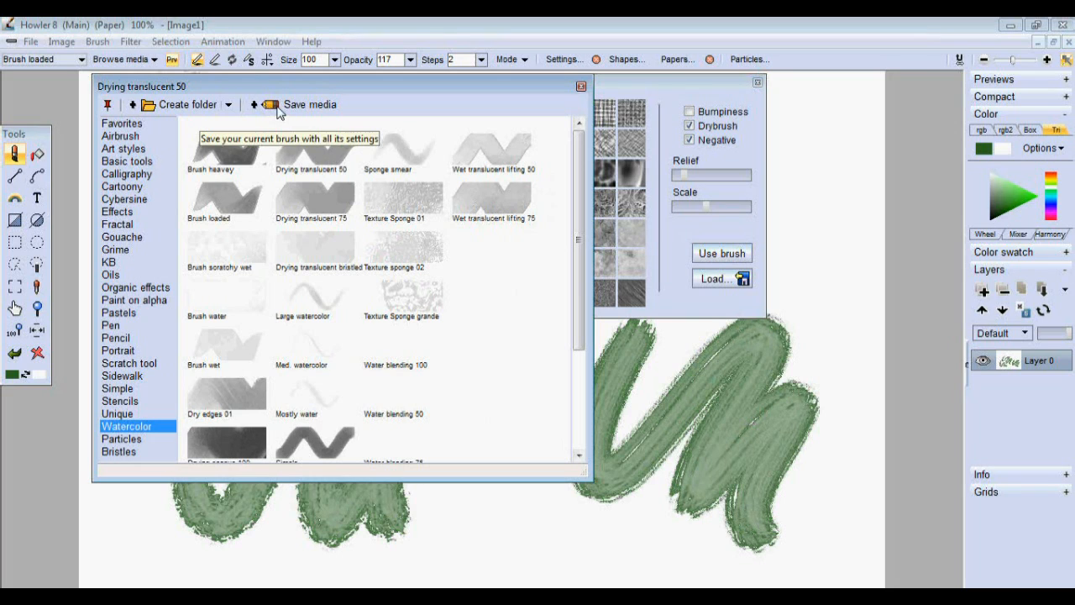
left_click(312, 107)
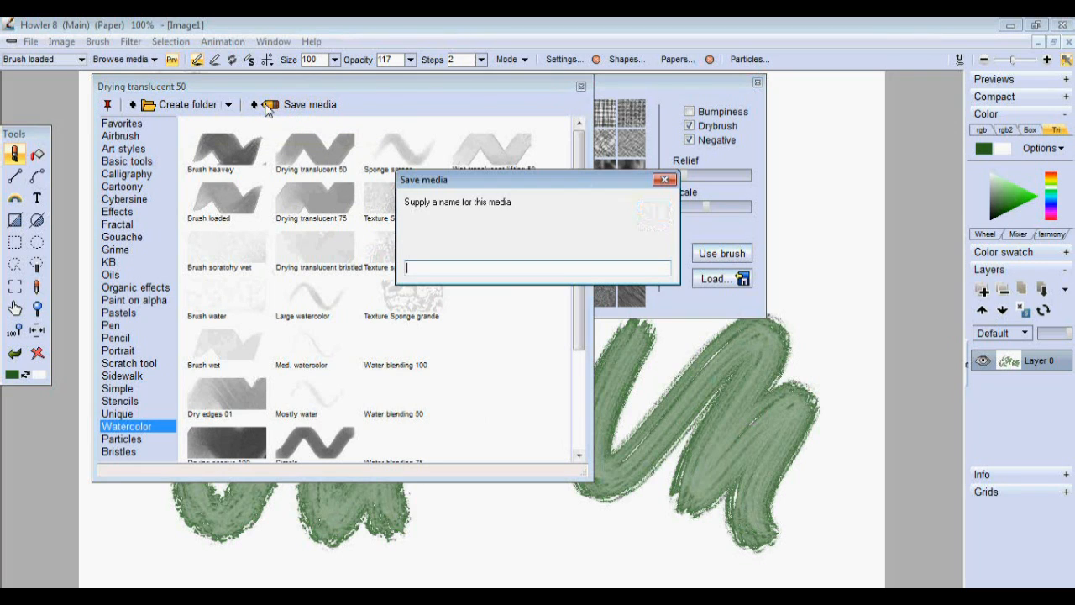
left_click(646, 226)
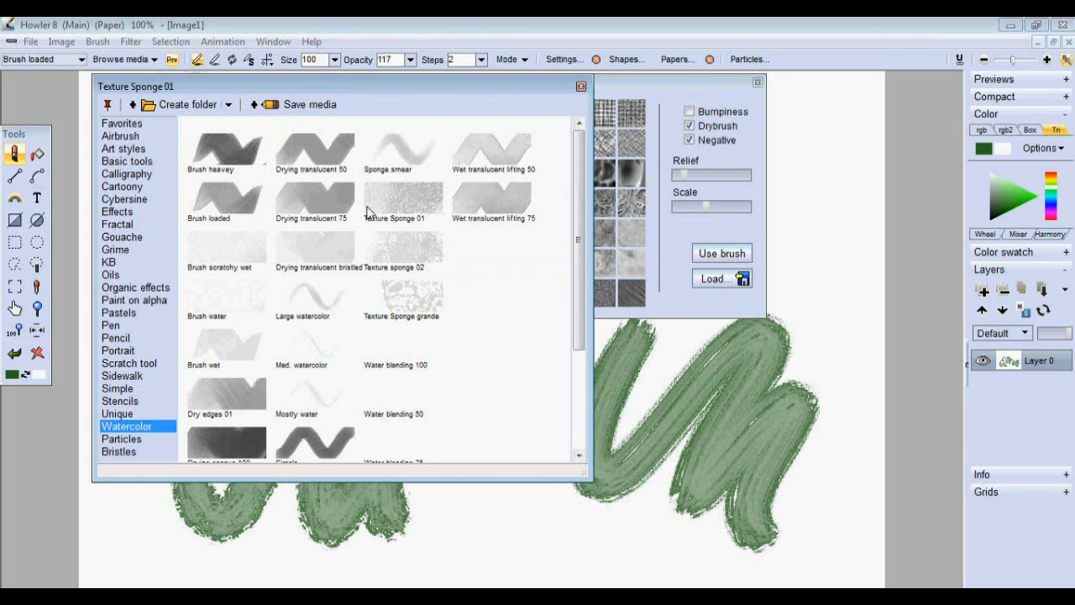
left_click_drag(577, 182, 599, 273)
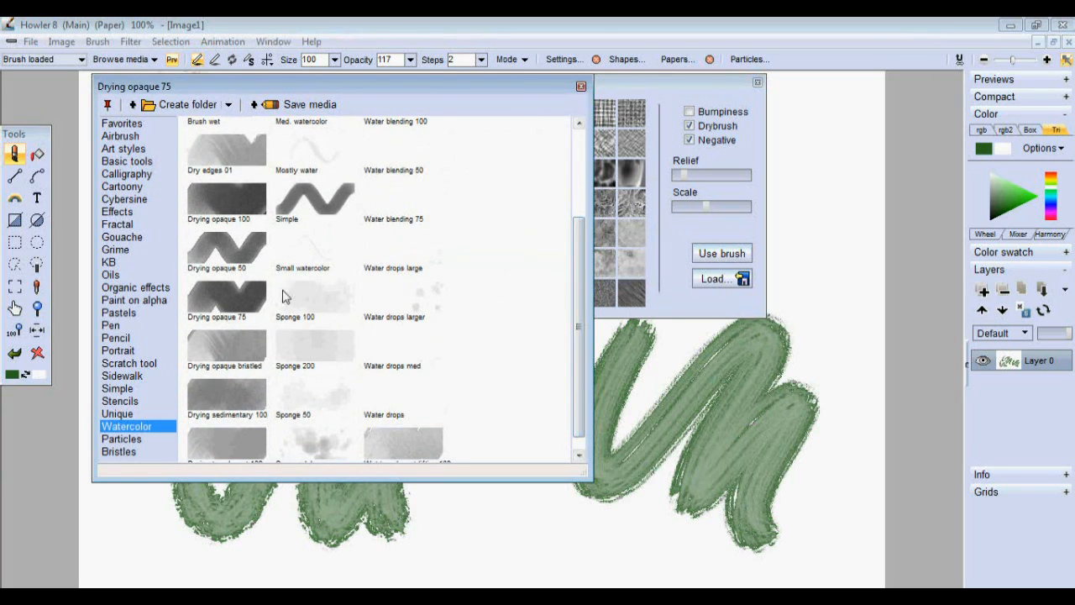
left_click(580, 86)
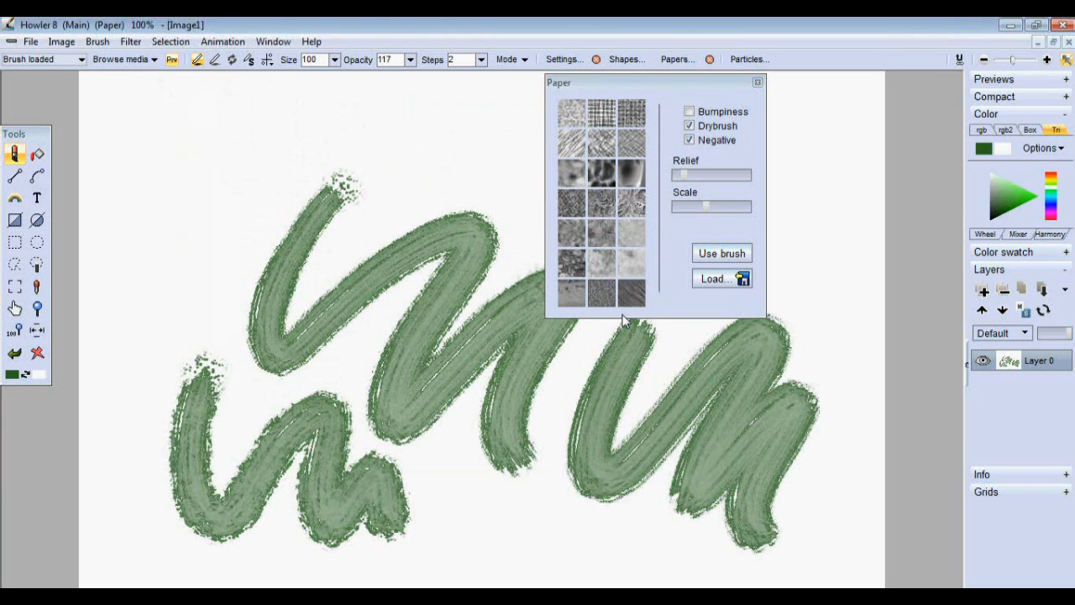